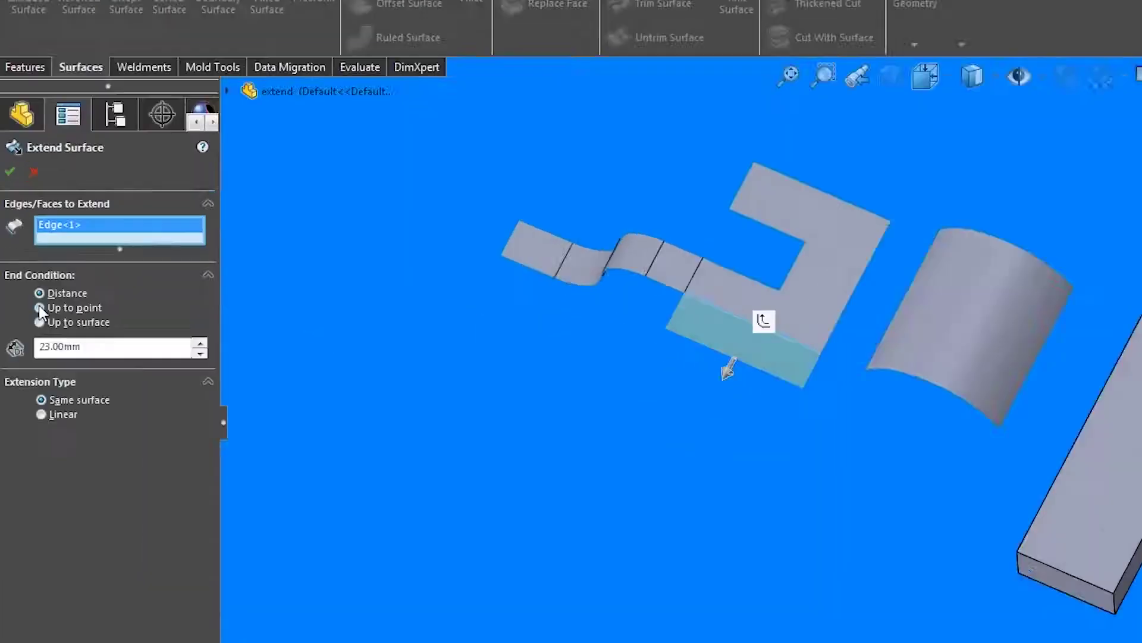
Set the end condition for extending the flat U-shaped surface's front edge to Up to point.
click(39, 308)
middle_drag(484, 449, 711, 191)
click(701, 199)
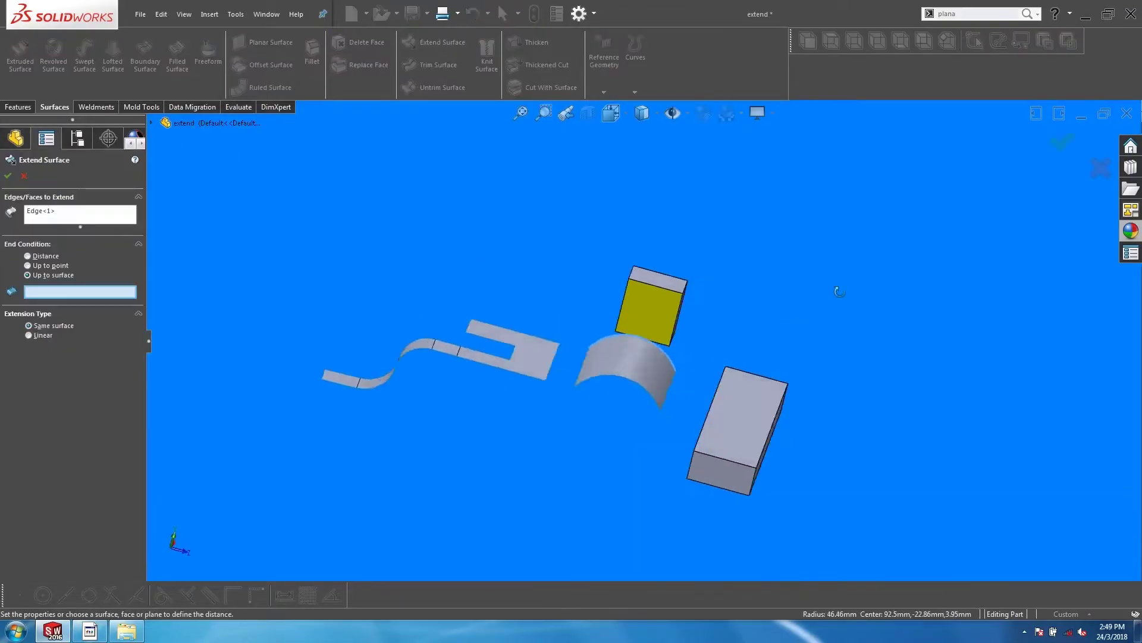
Select the near straight edge of the curved surface for extension.
scroll(675, 340, down, 3)
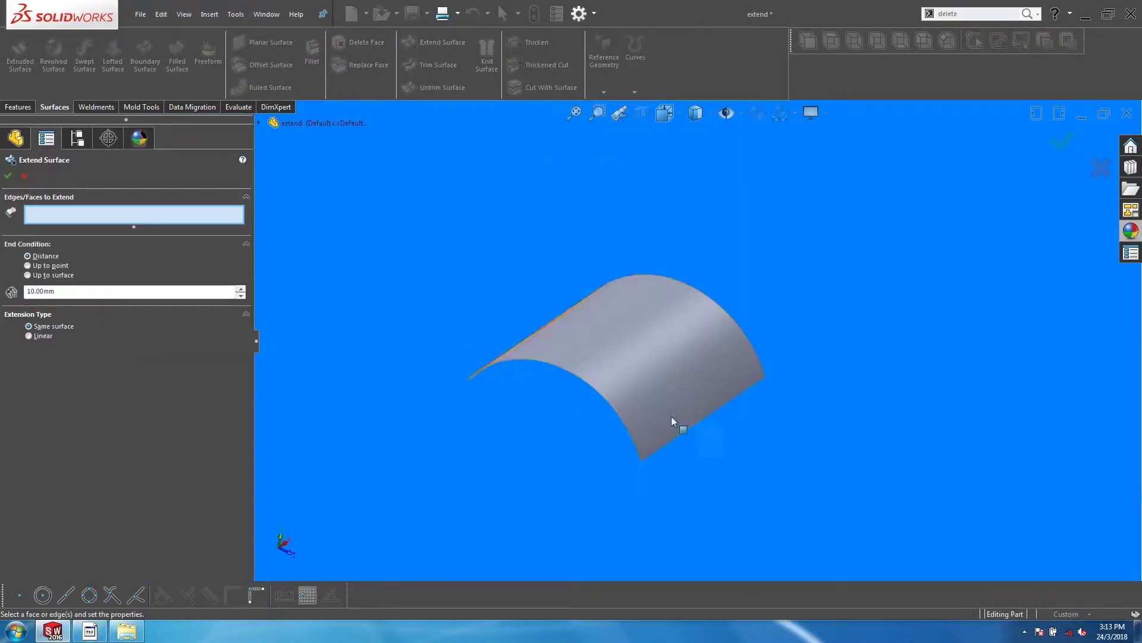
click(677, 432)
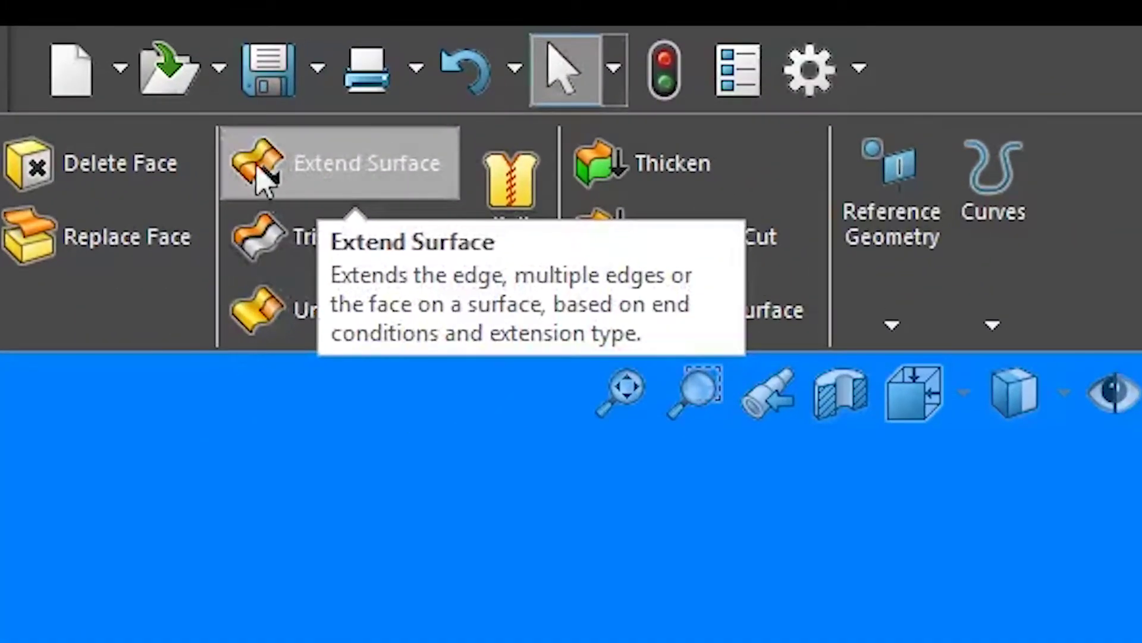
Start Extend Surface and select two front edges on the wavy strip plus the flat U-shaped face.
click(409, 44)
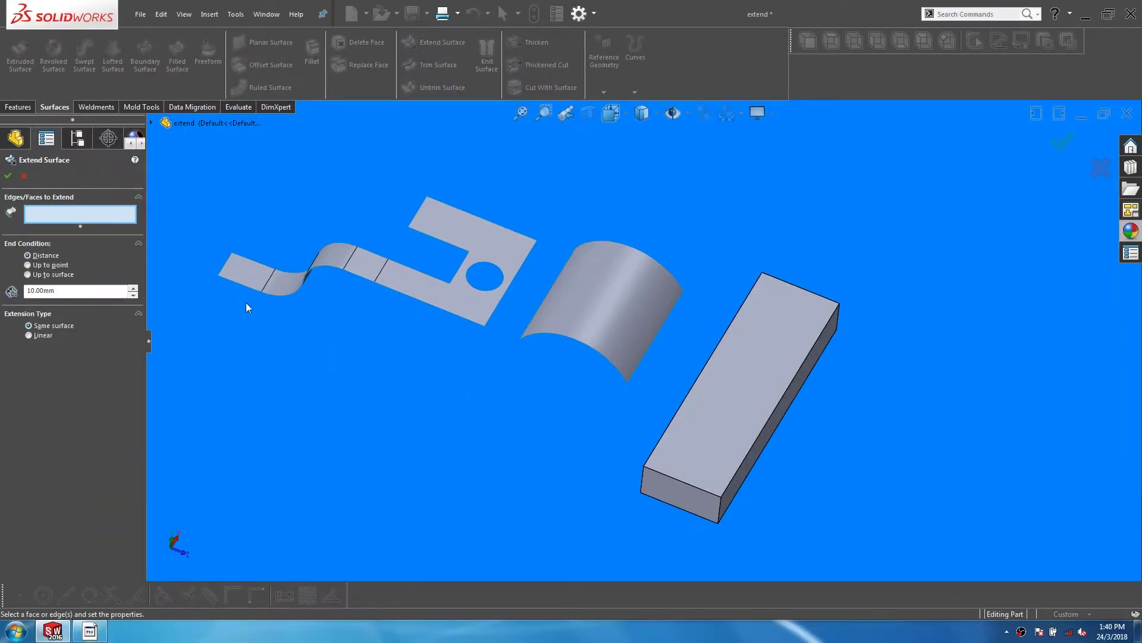
click(238, 284)
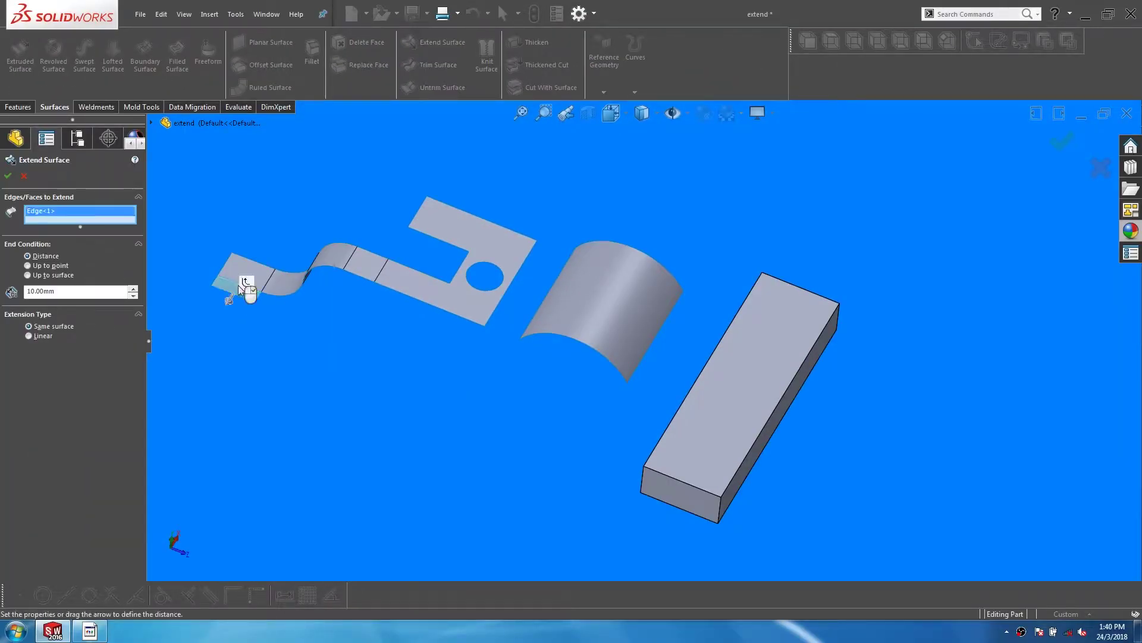
click(358, 280)
click(424, 291)
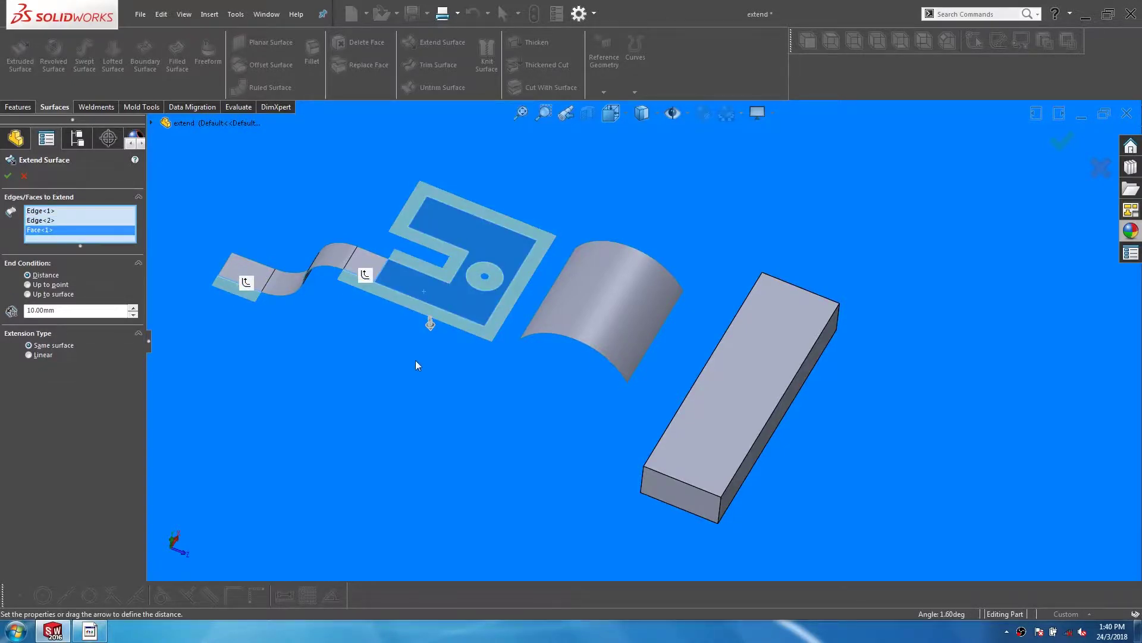
mouse_move(416, 359)
middle_down()
mouse_move(426, 381)
mouse_move(439, 373)
mouse_move(404, 366)
middle_up()
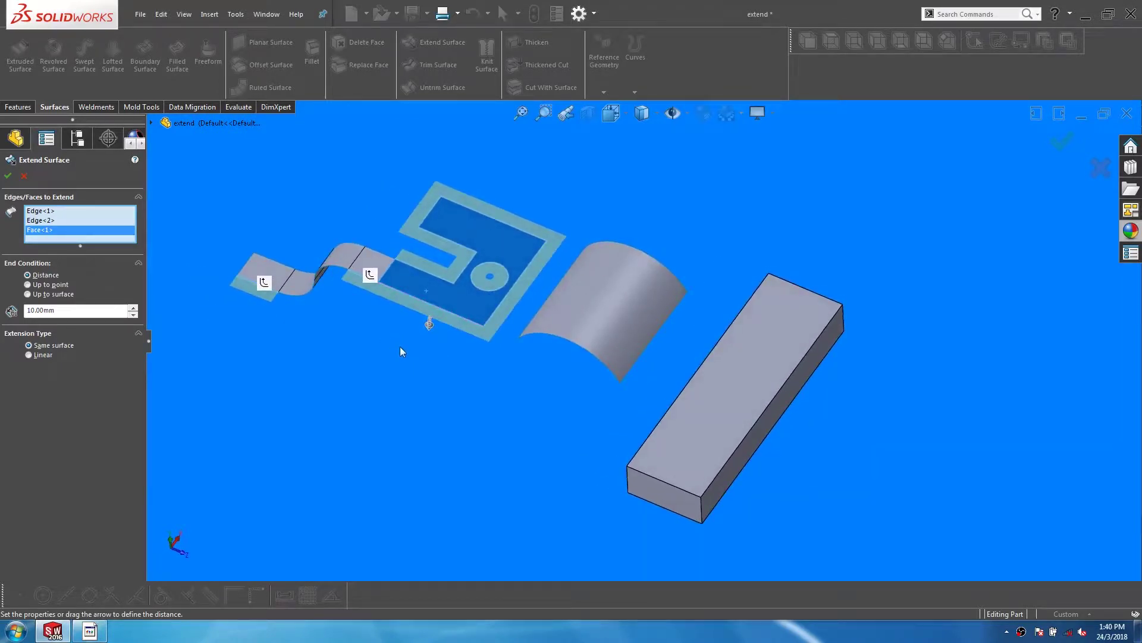
Try to add the separate curved surface's front arc edge to the extension, and clear all selections.
click(533, 339)
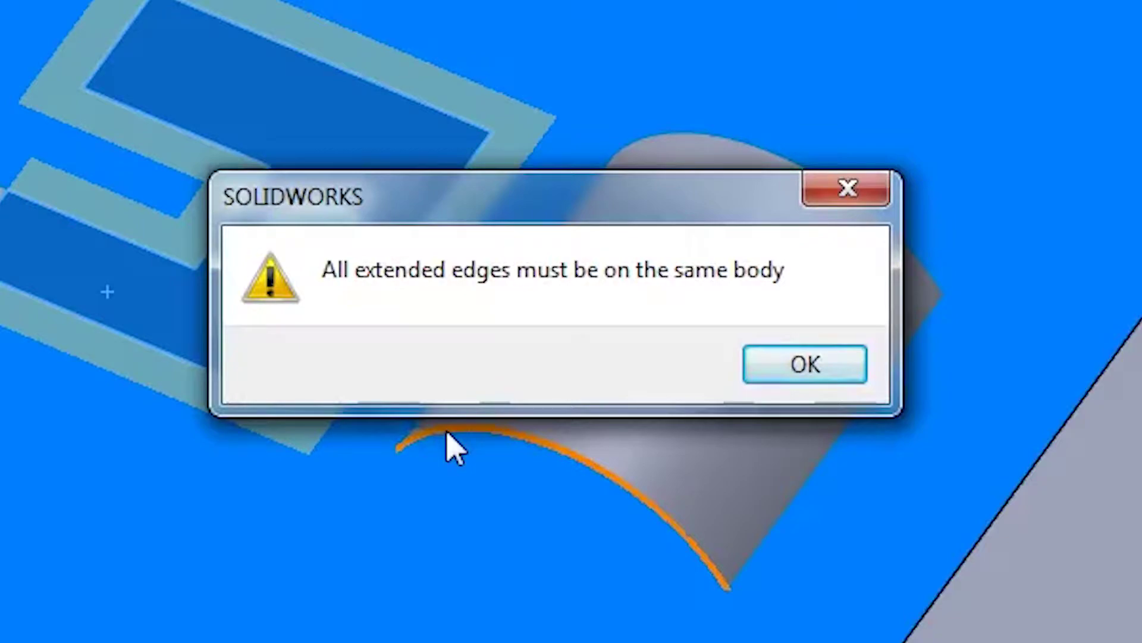
click(801, 366)
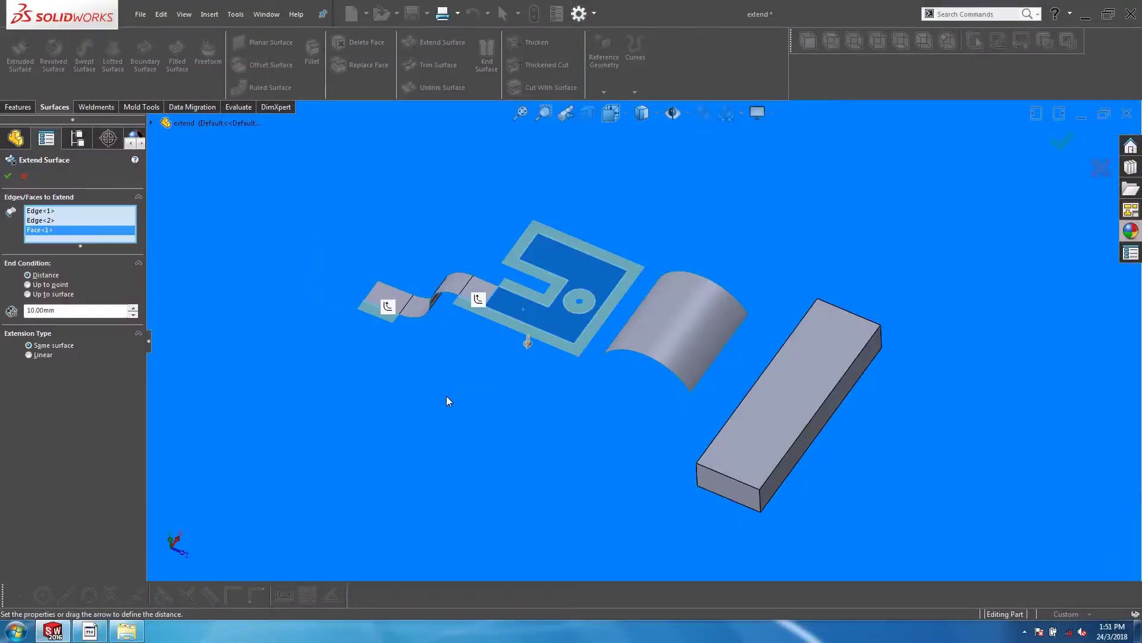
right_click(58, 228)
click(78, 261)
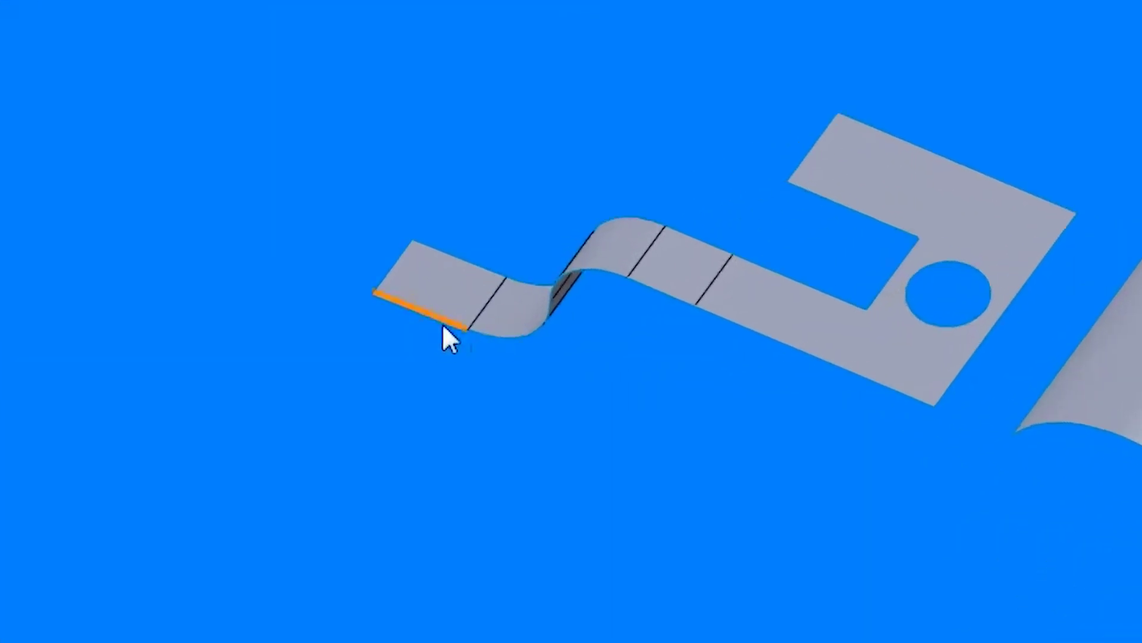
Select the strip's front end edge for extension and propagate it along the tangent edges.
click(394, 311)
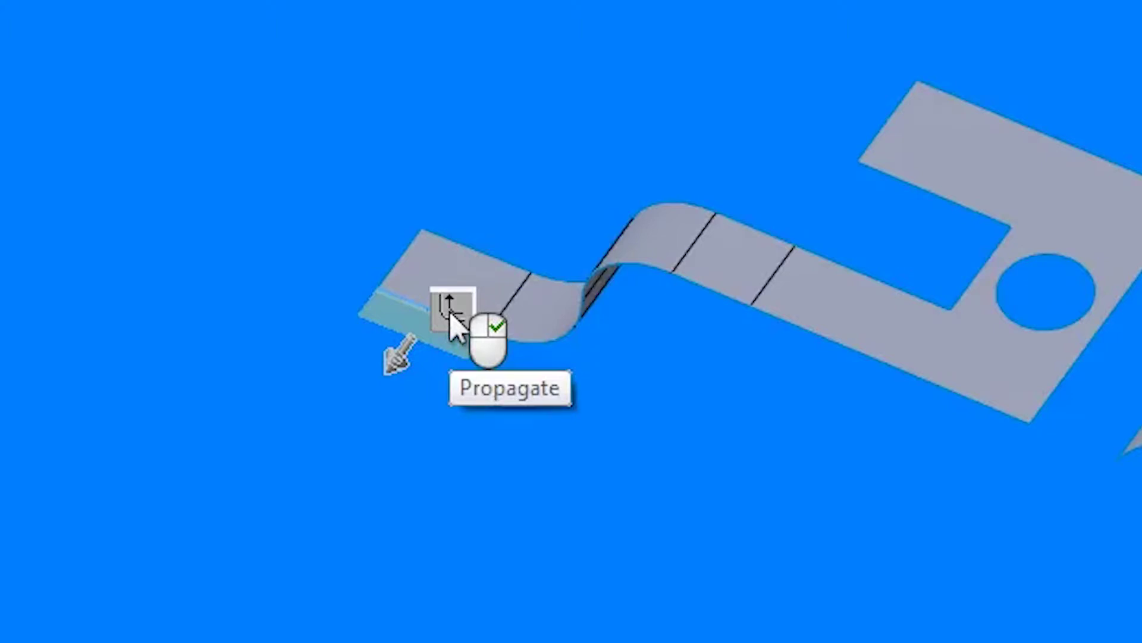
click(450, 311)
scroll(536, 262, down, 4)
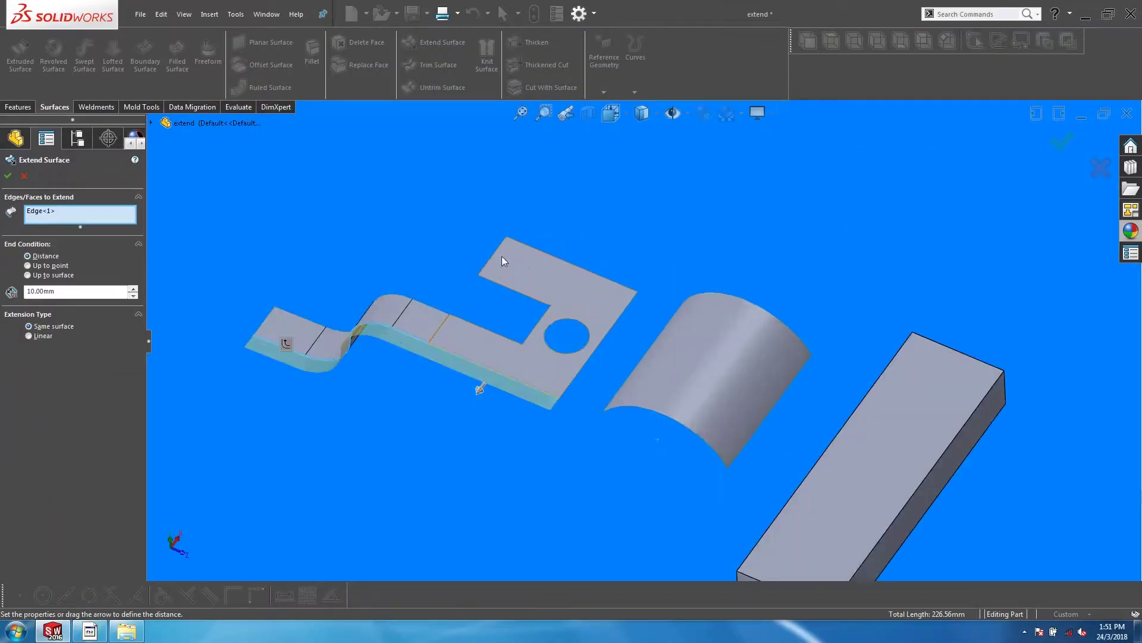
Add two back edges of the wavy strip and the flat U-shaped face to the extension.
click(426, 324)
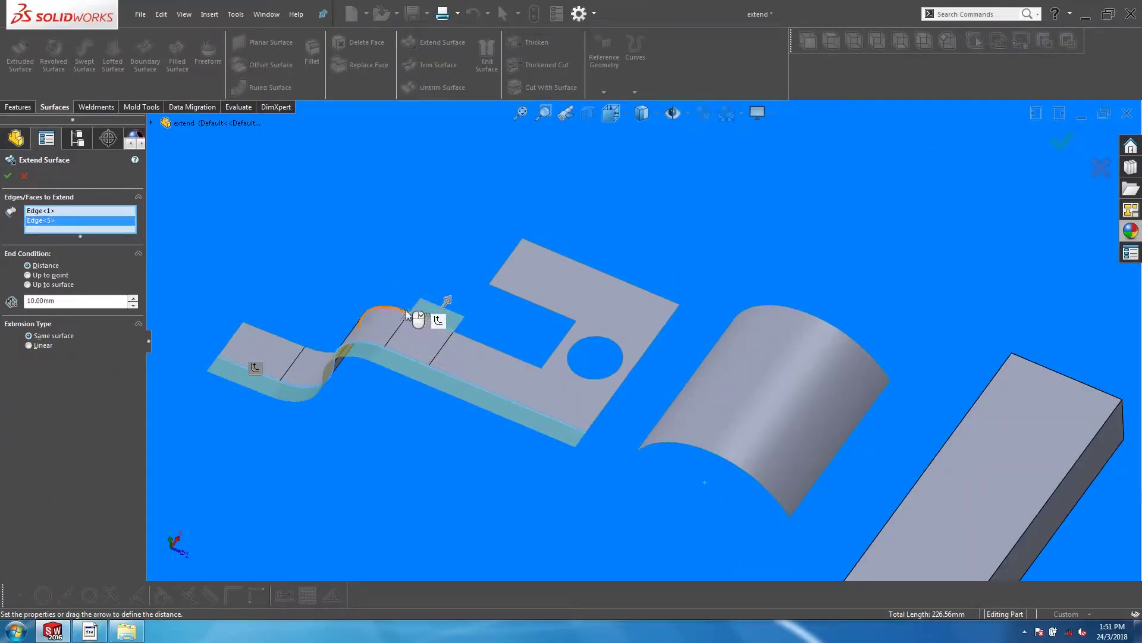
click(318, 349)
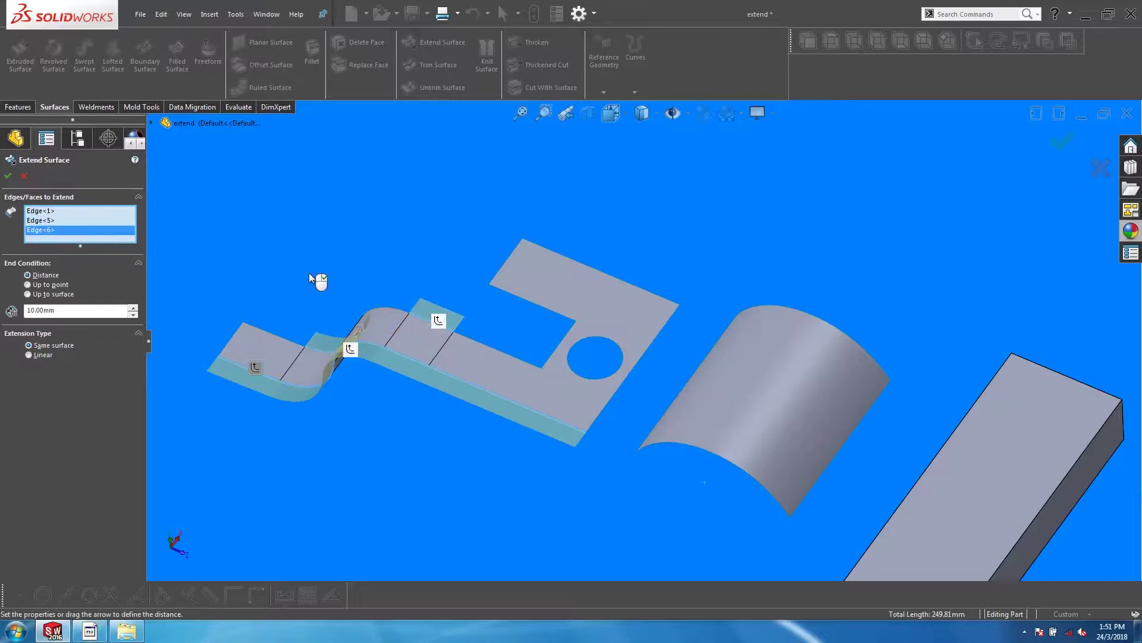
middle_drag(309, 272, 280, 272)
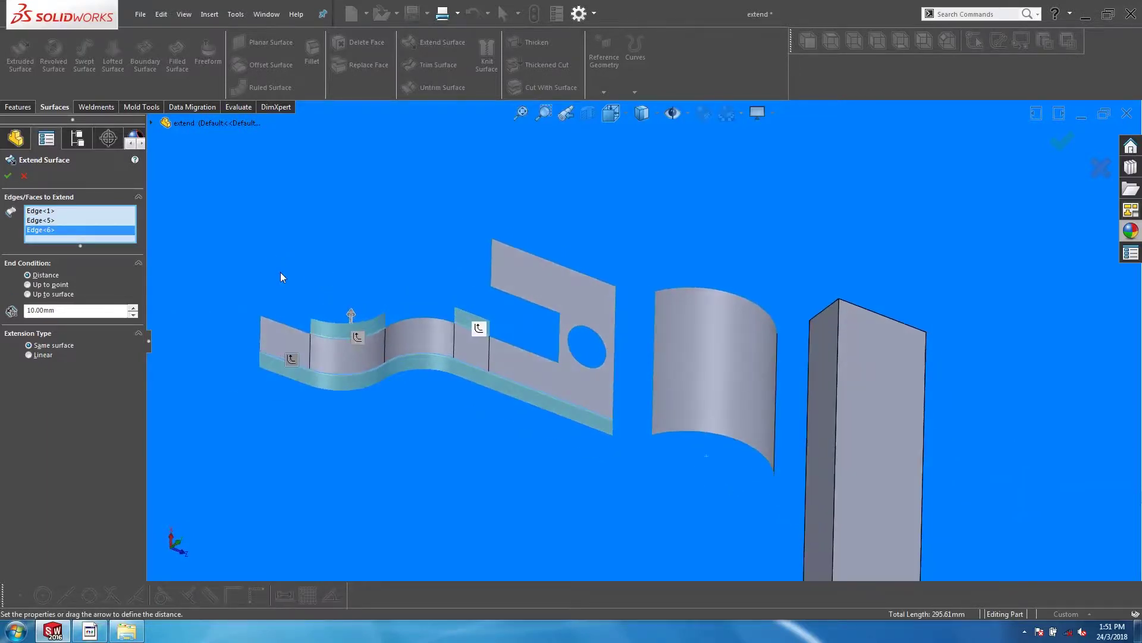
click(549, 276)
middle_drag(322, 255, 353, 247)
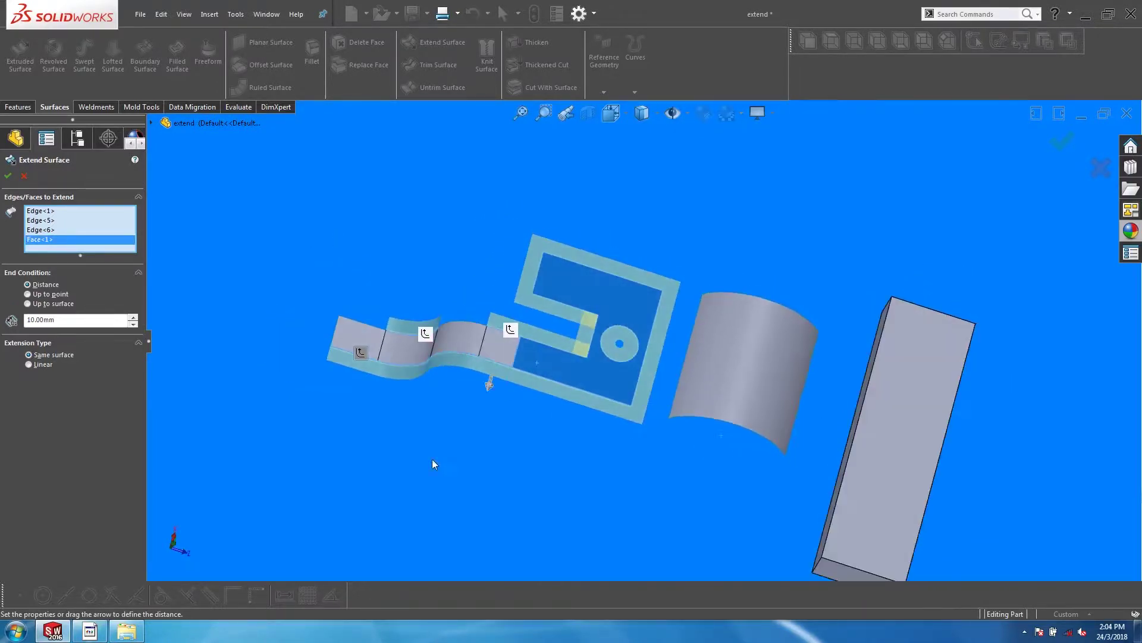
Clear the extension selections and try to pick the solid block instead.
right_click(87, 228)
click(102, 235)
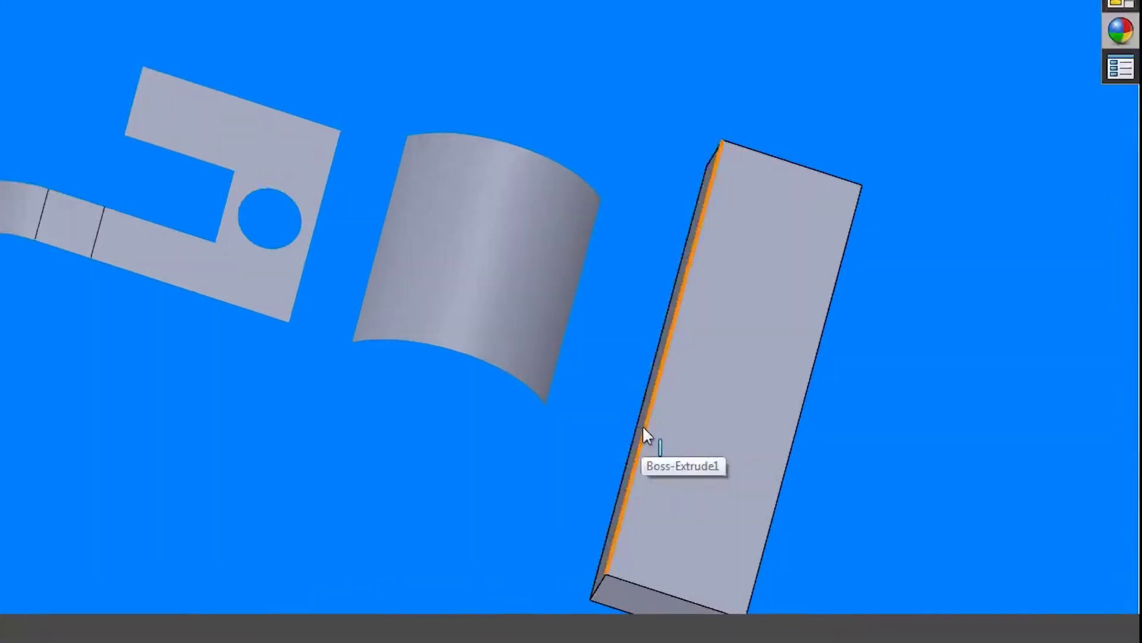
click(845, 473)
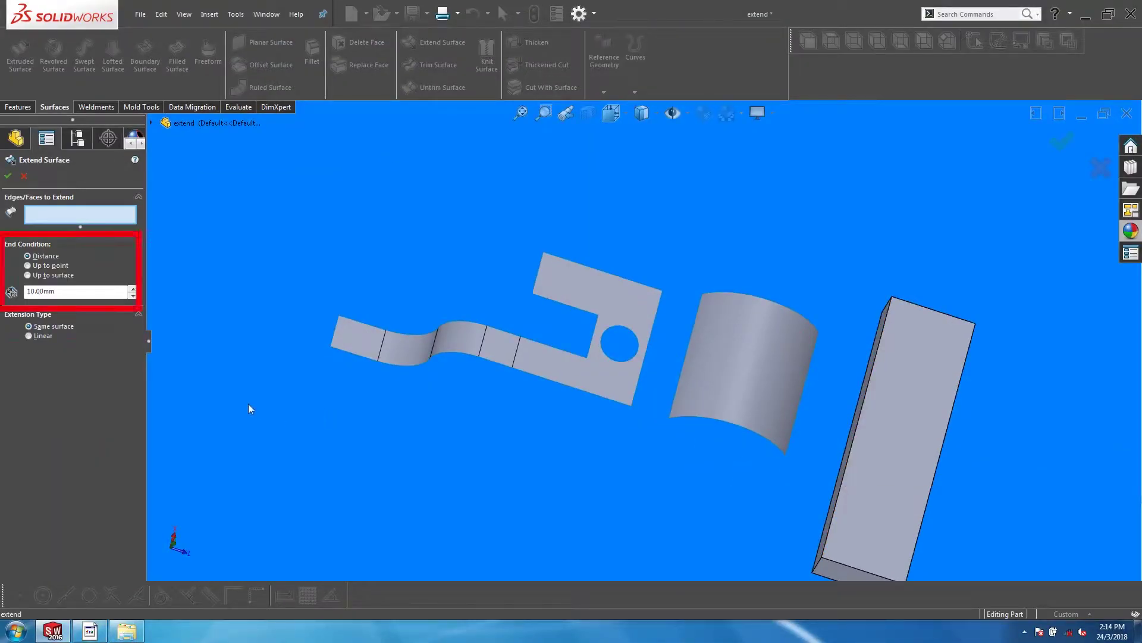
Select the flat U-shaped surface's front edge for extension and adjust the distance freehand.
click(537, 377)
mouse_move(565, 410)
mouse_down()
mouse_move(542, 507)
mouse_move(561, 424)
mouse_up()
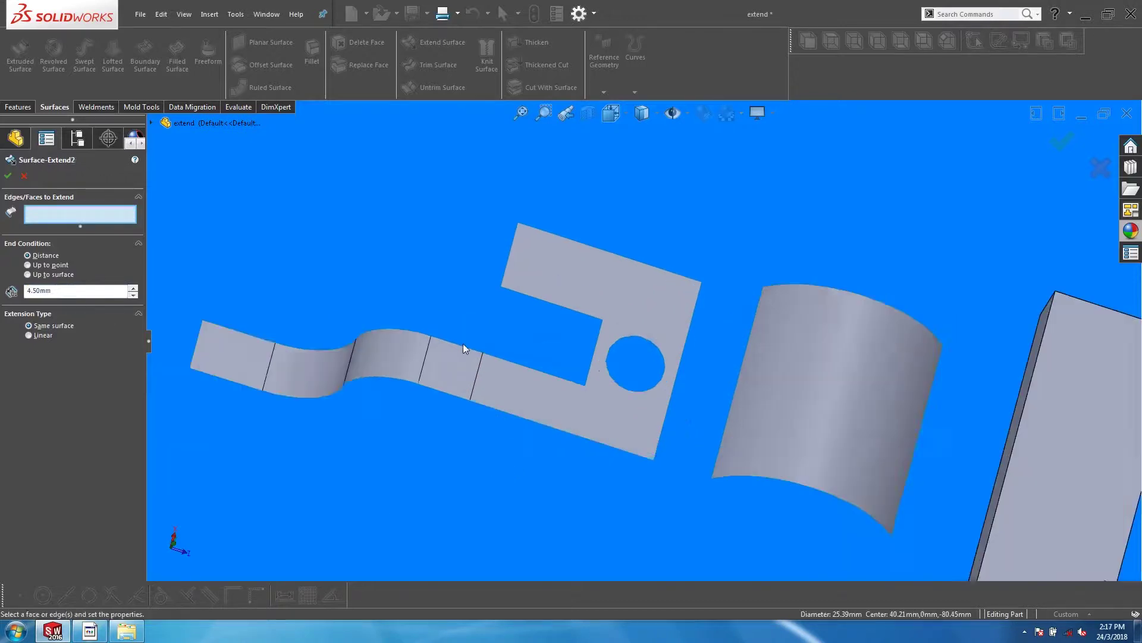
Extend the circular hole's edge inward by 31.50 mm using the Distance end condition to fill the hole.
scroll(470, 344, up, 3)
scroll(628, 354, down, 8)
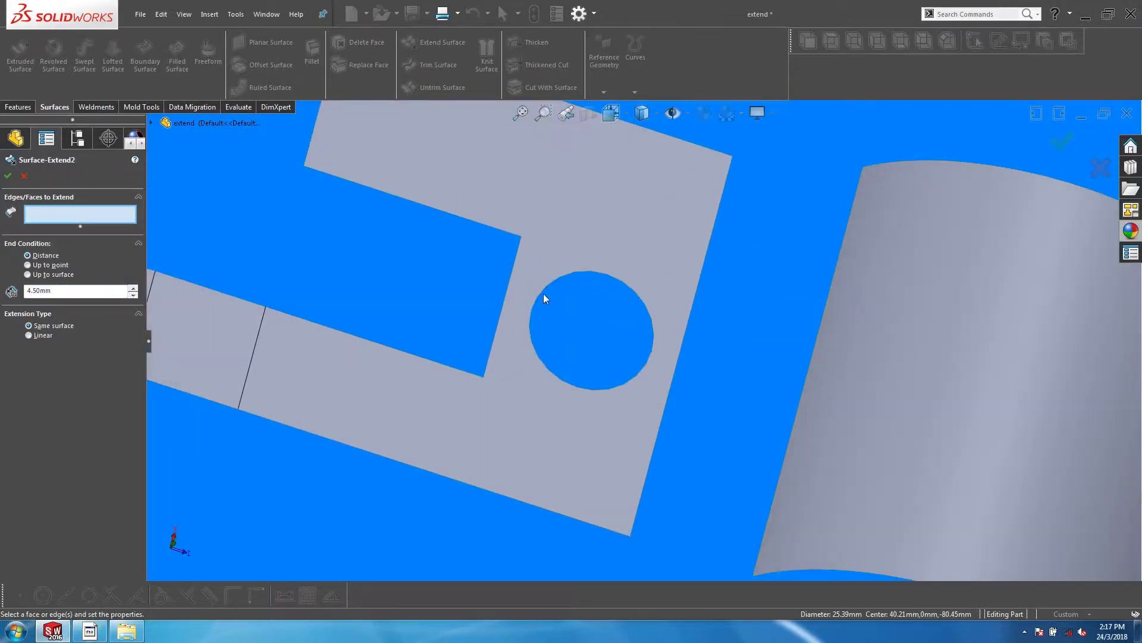
click(542, 295)
drag(562, 322, 592, 332)
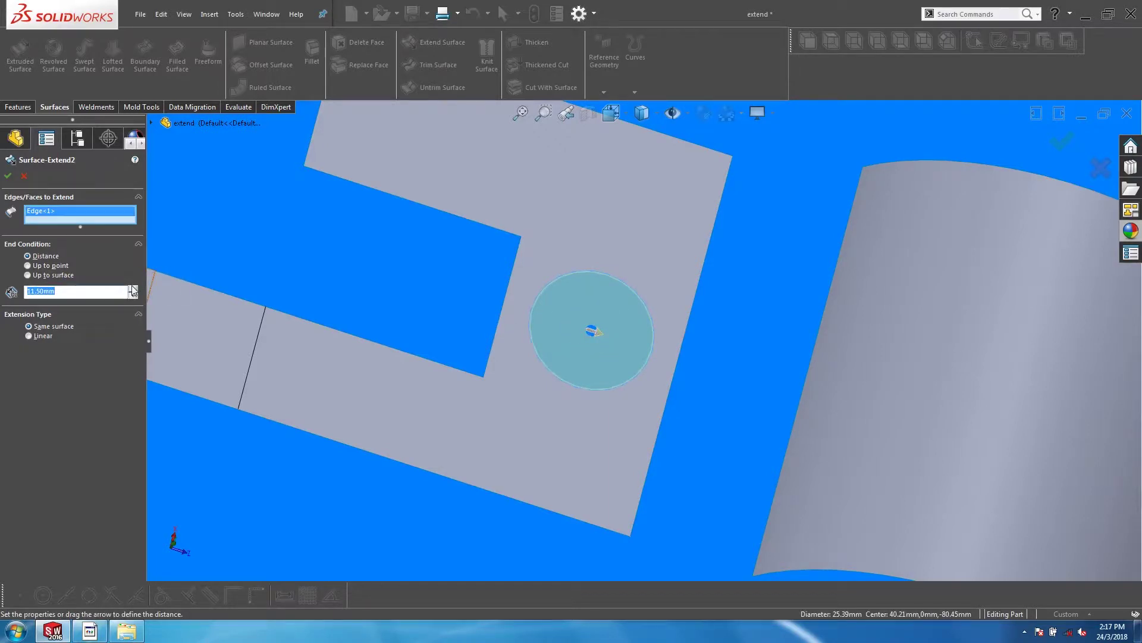
click(133, 288)
click(133, 288)
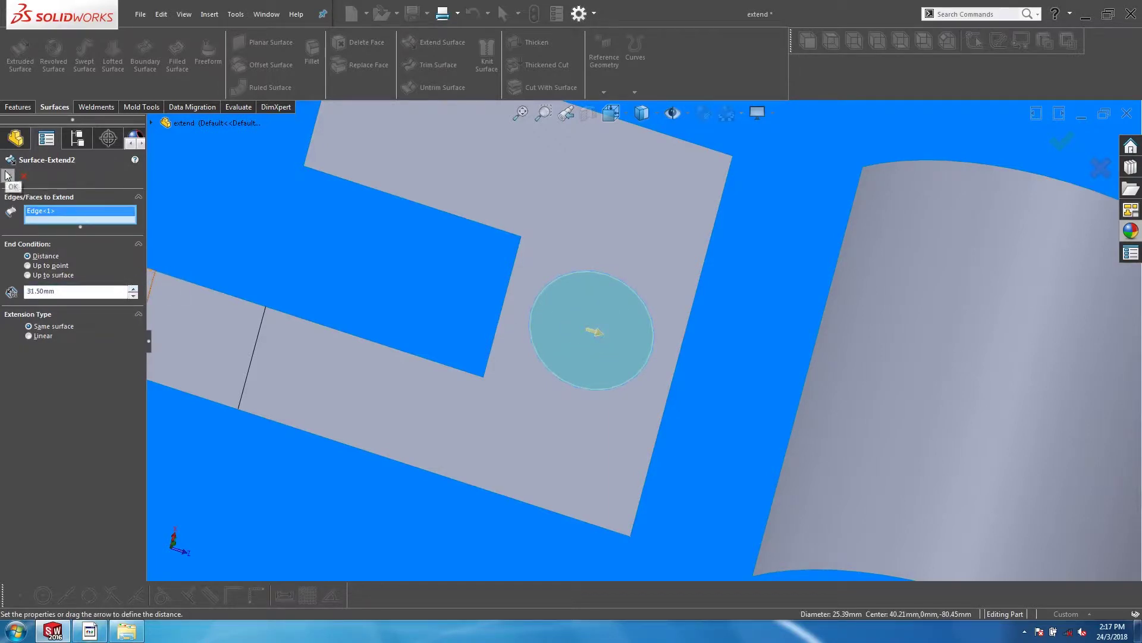
click(7, 174)
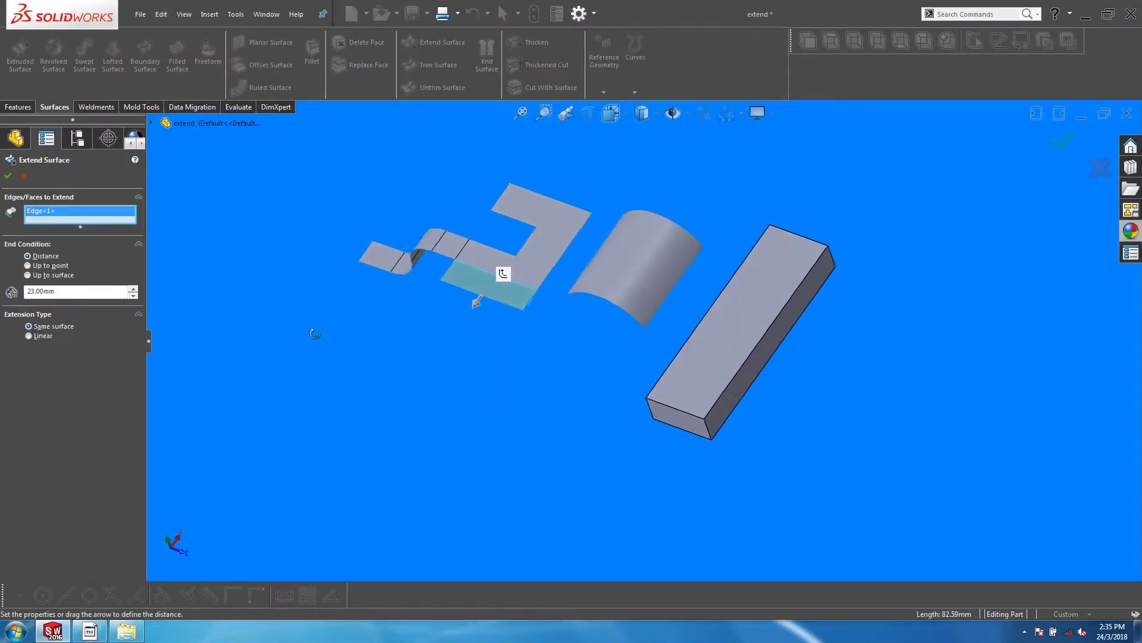
Extend the flat surface's front edge with Up to point, using the solid block's near upper corner as the vertex.
click(28, 266)
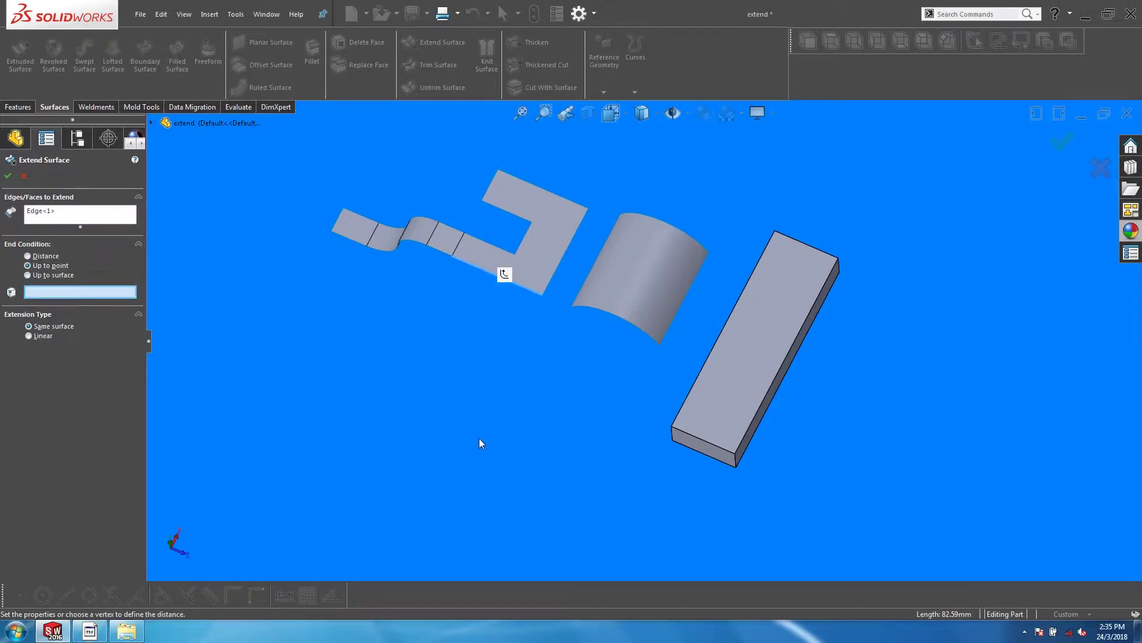
click(672, 427)
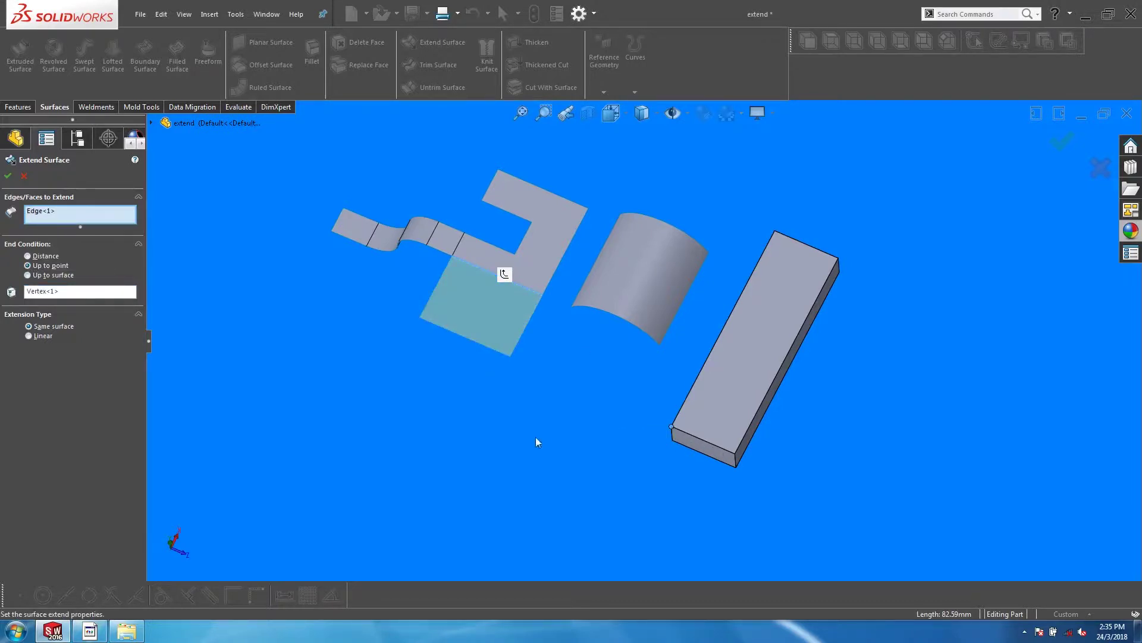
middle_drag(536, 442, 538, 404)
Replace the extension's target point with the upper corner at the far end of the solid block.
right_click(63, 298)
click(84, 304)
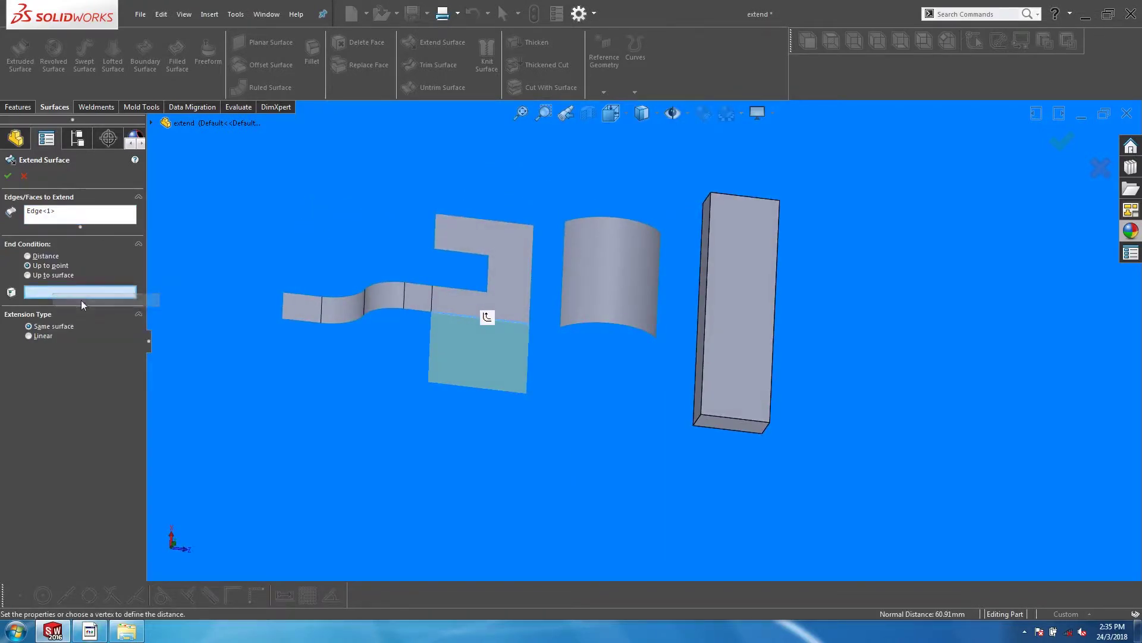
click(712, 194)
middle_drag(595, 359, 576, 436)
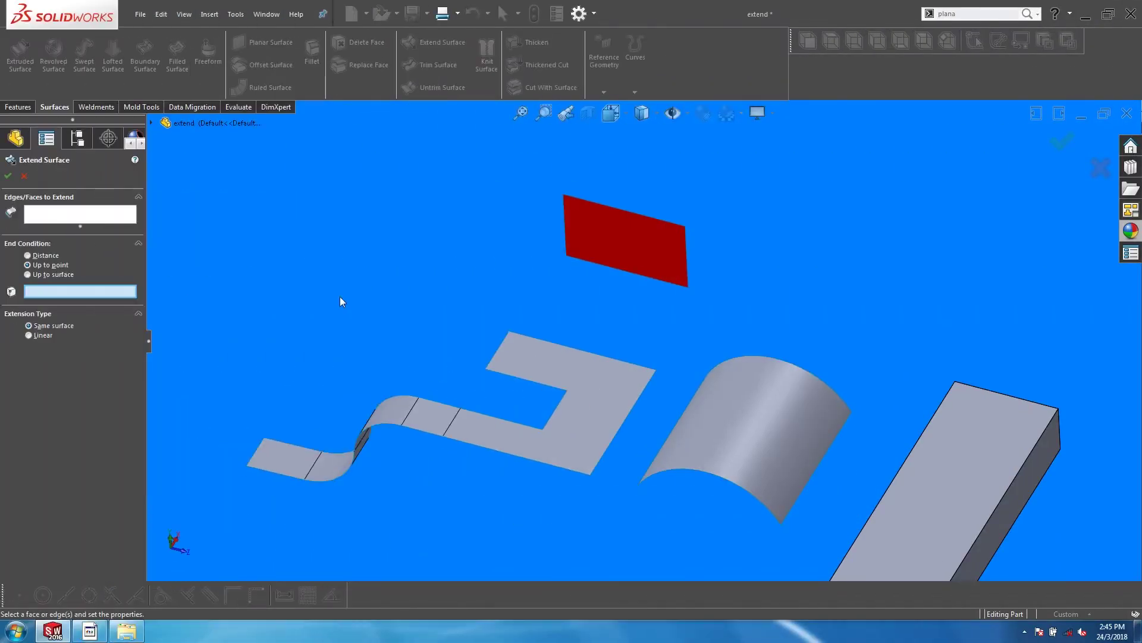
Extend the U-shaped surface's back edge with Up to surface, using the red planar surface as the limit.
mouse_move(349, 308)
middle_down()
mouse_move(382, 255)
mouse_move(311, 254)
mouse_move(327, 276)
mouse_move(375, 288)
mouse_move(357, 268)
mouse_move(341, 287)
middle_up()
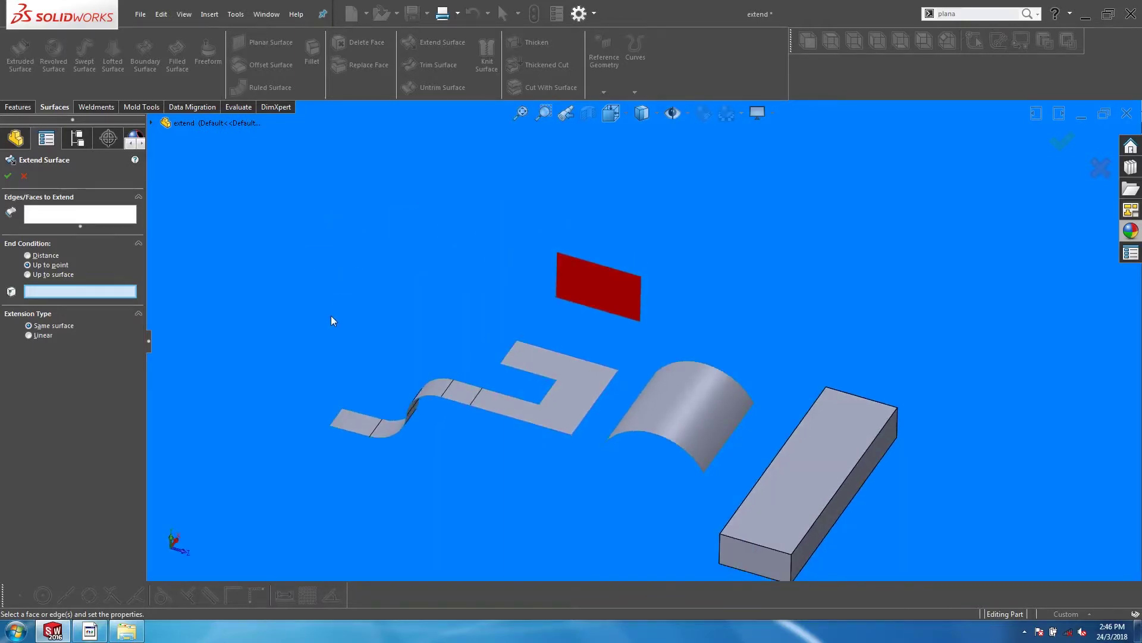
scroll(395, 327, down, 2)
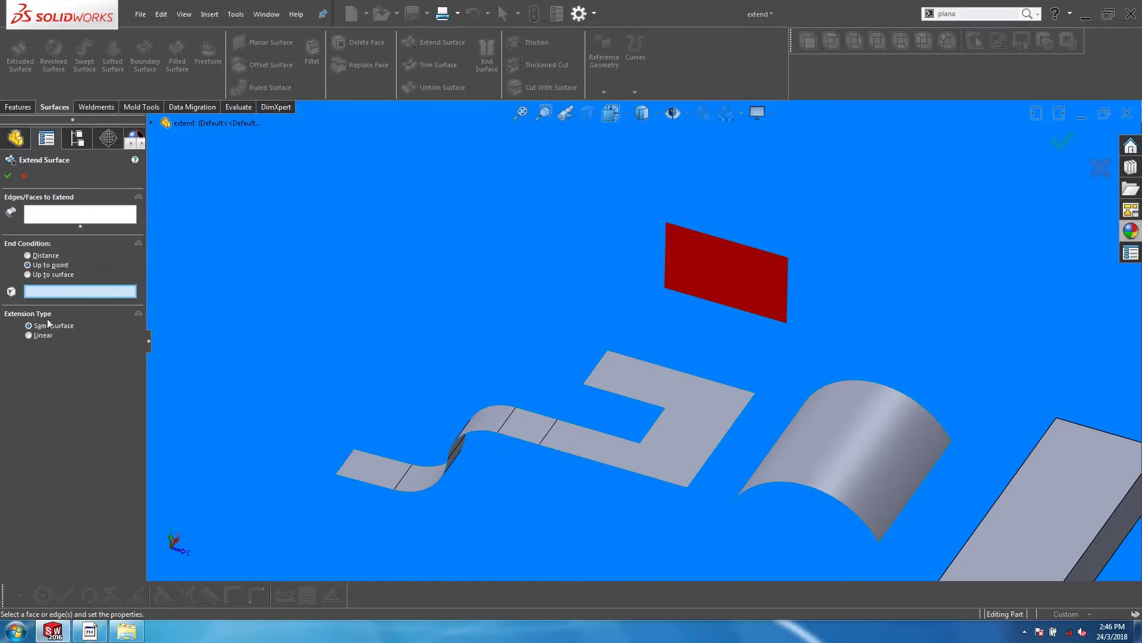
click(28, 275)
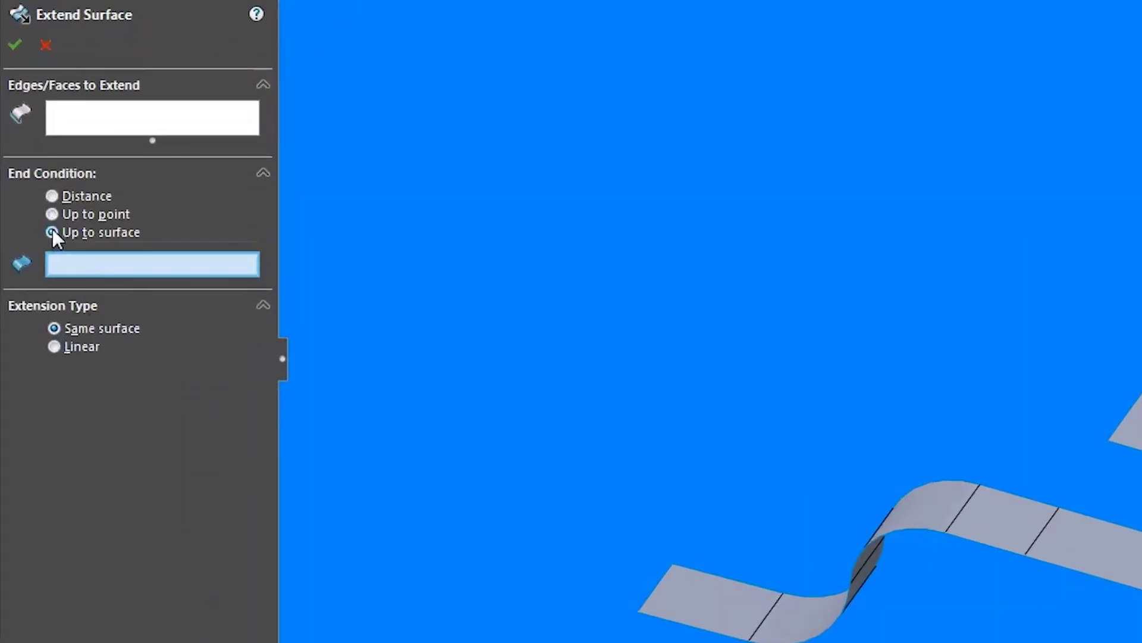
click(728, 290)
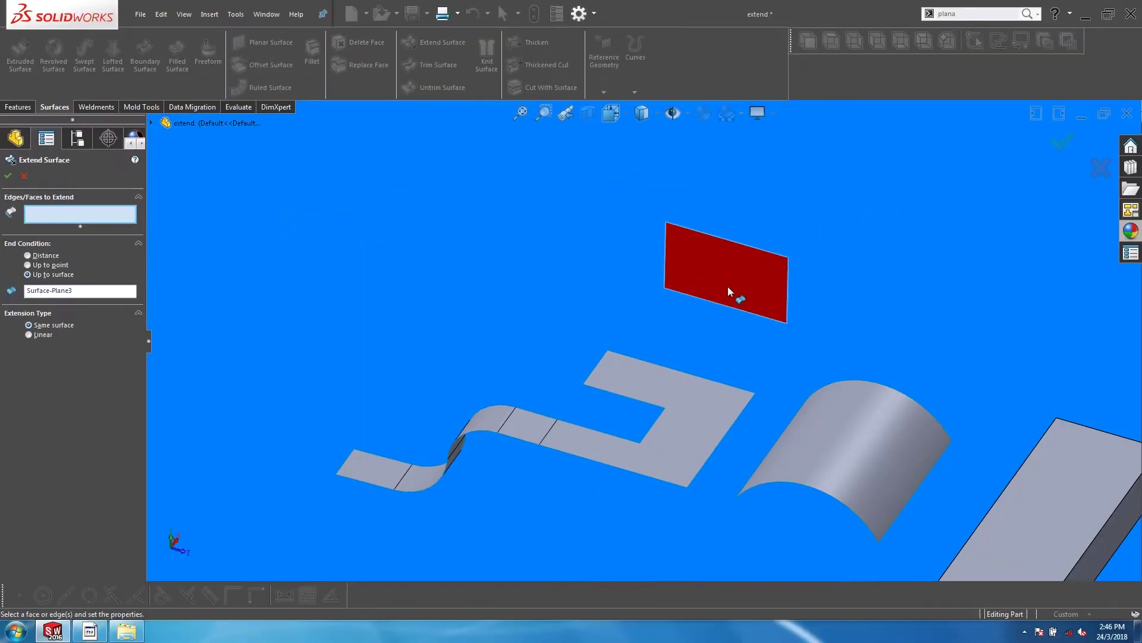
click(681, 373)
click(8, 176)
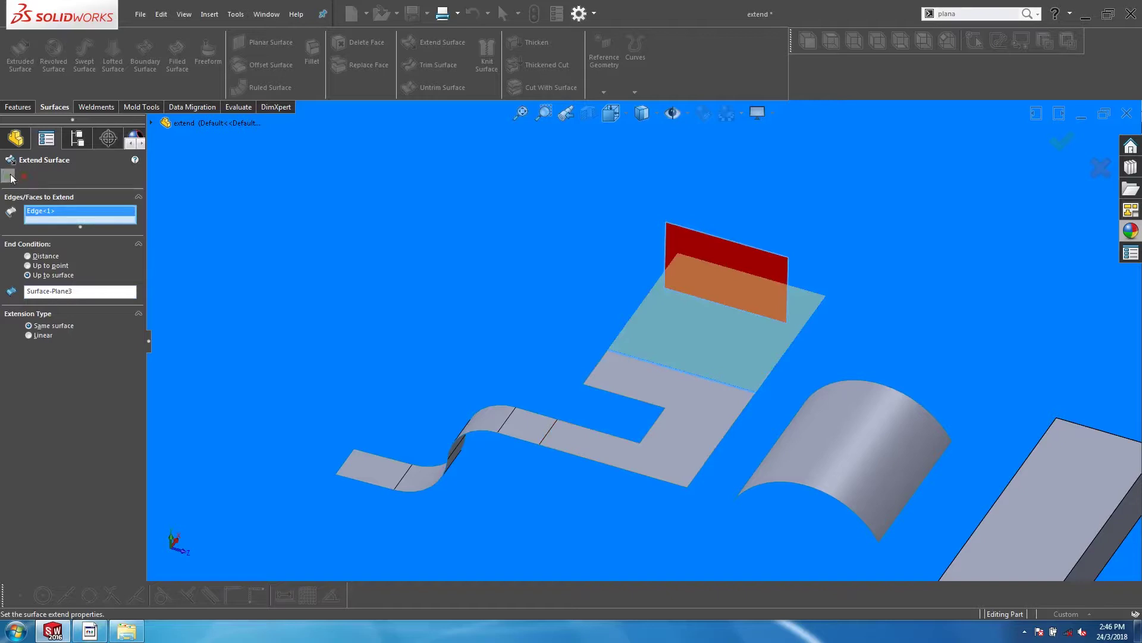
middle_drag(432, 290, 454, 245)
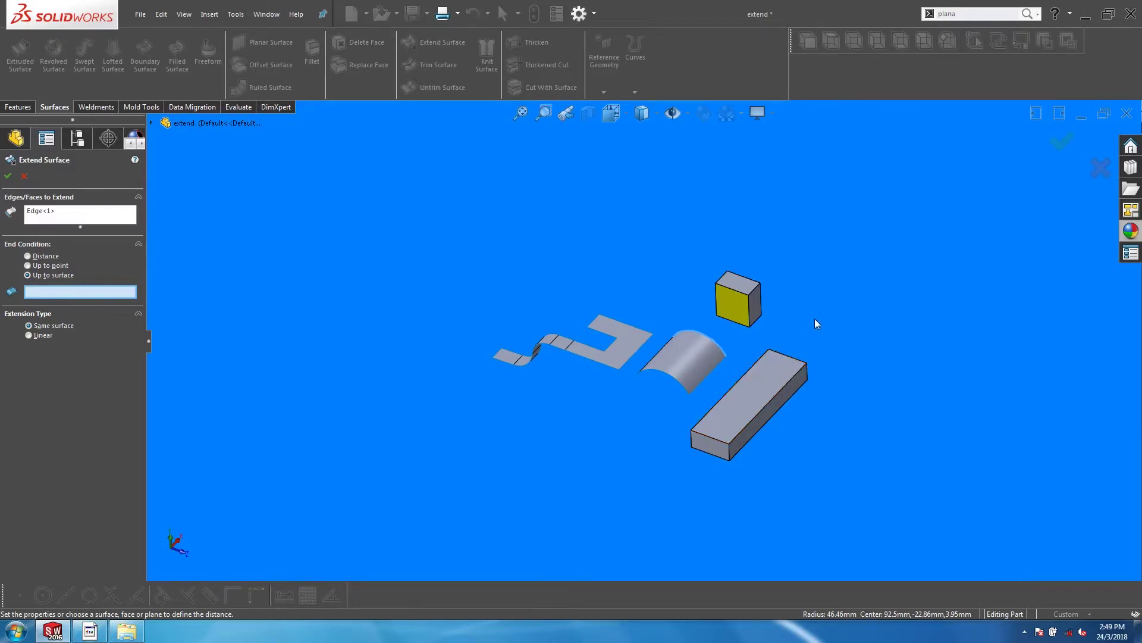
Examine from the Right view how the curved surface's arc edge lines up with the block's yellow face.
middle_drag(815, 321, 799, 361)
scroll(786, 356, down, 3)
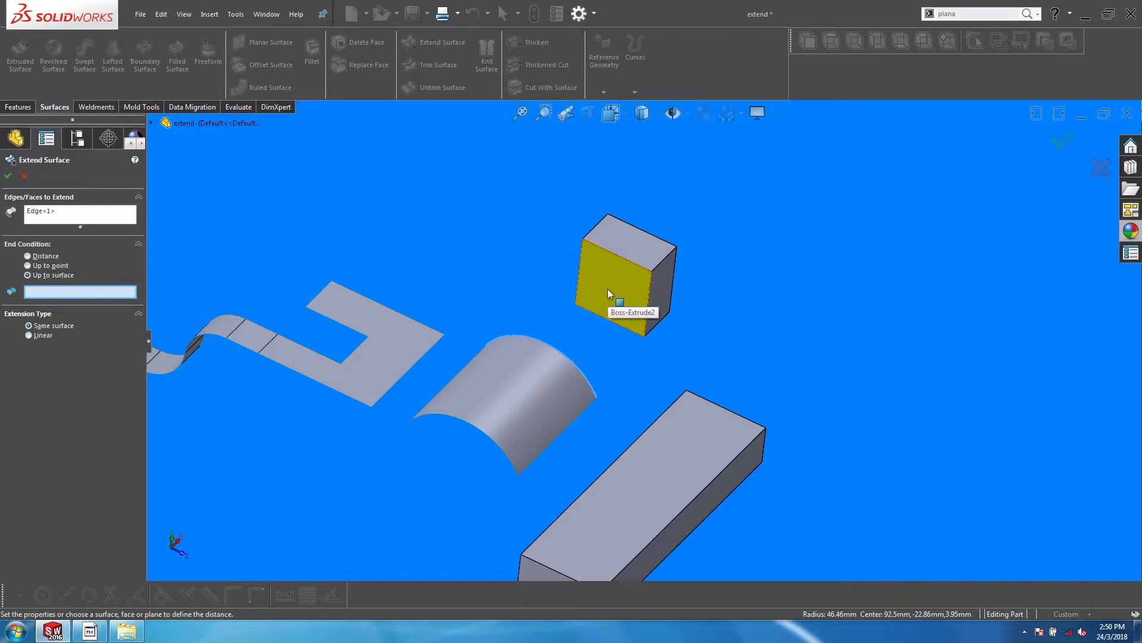
click(611, 112)
click(660, 184)
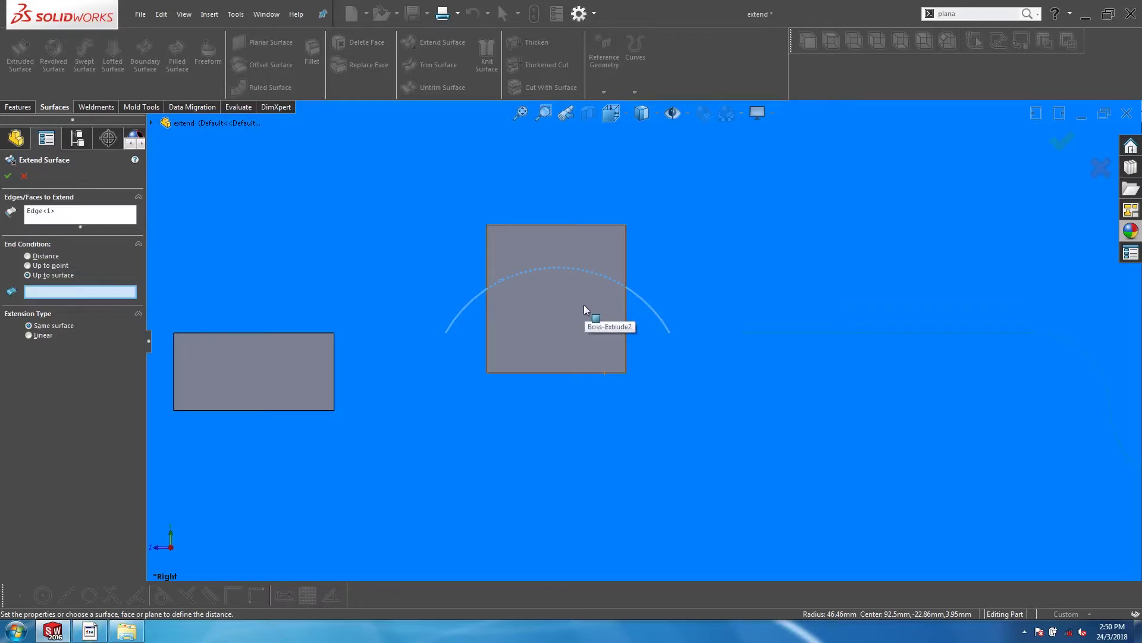
Try to extend the curved surface's arc edge up to the small block's yellow face.
middle_drag(558, 313, 653, 336)
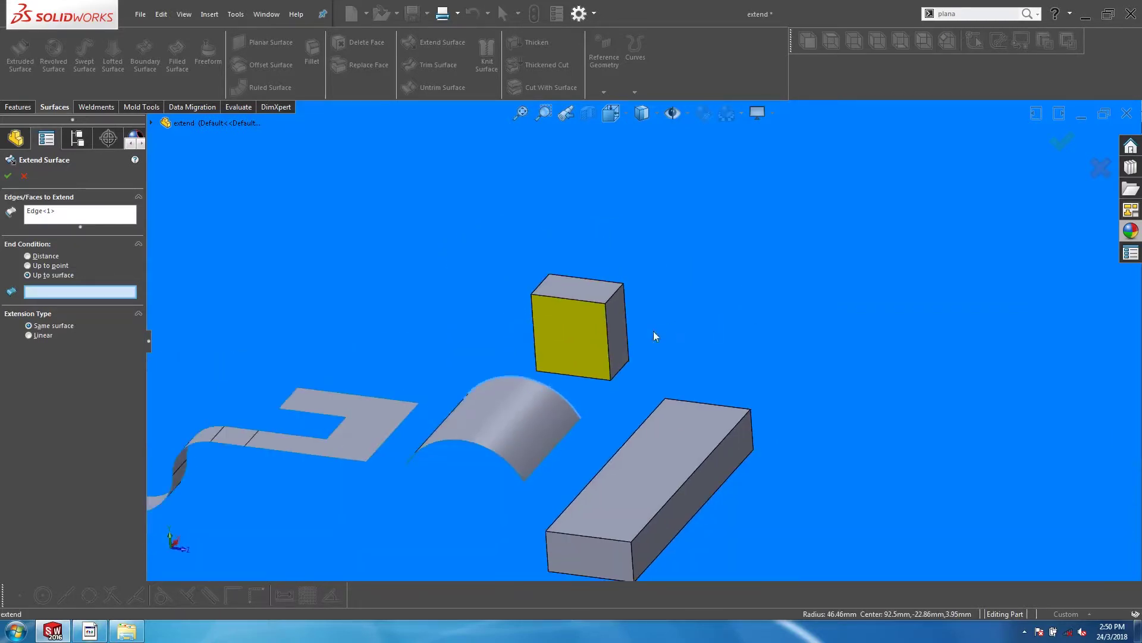
click(553, 336)
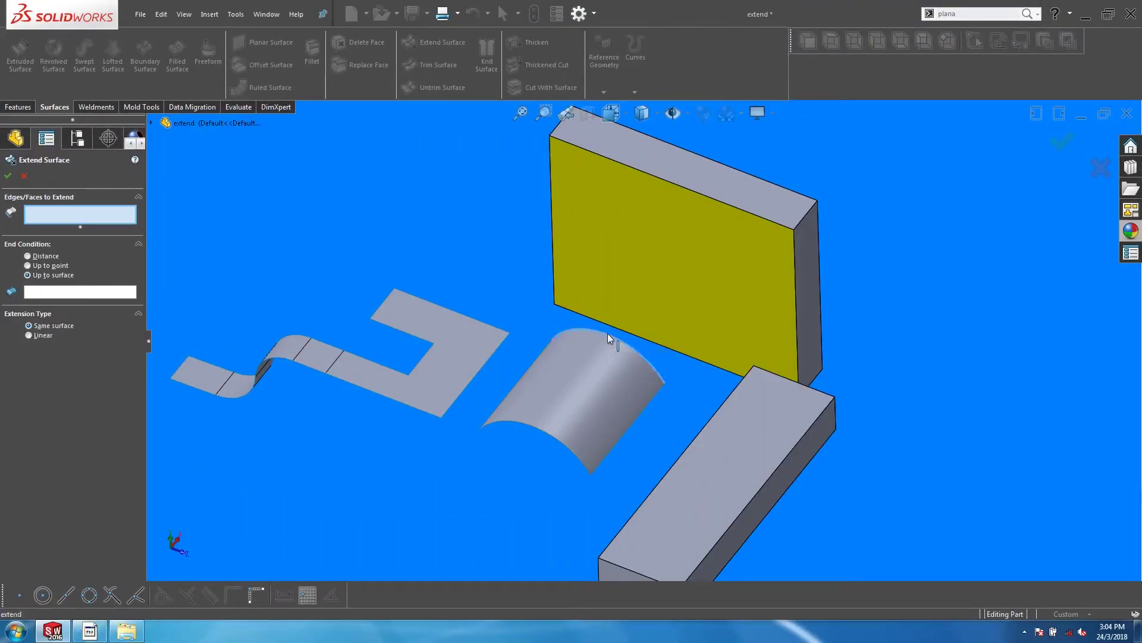
Extend the curved surface's back arc edge with Up to surface, using the enlarged block's yellow face as the limit.
click(608, 333)
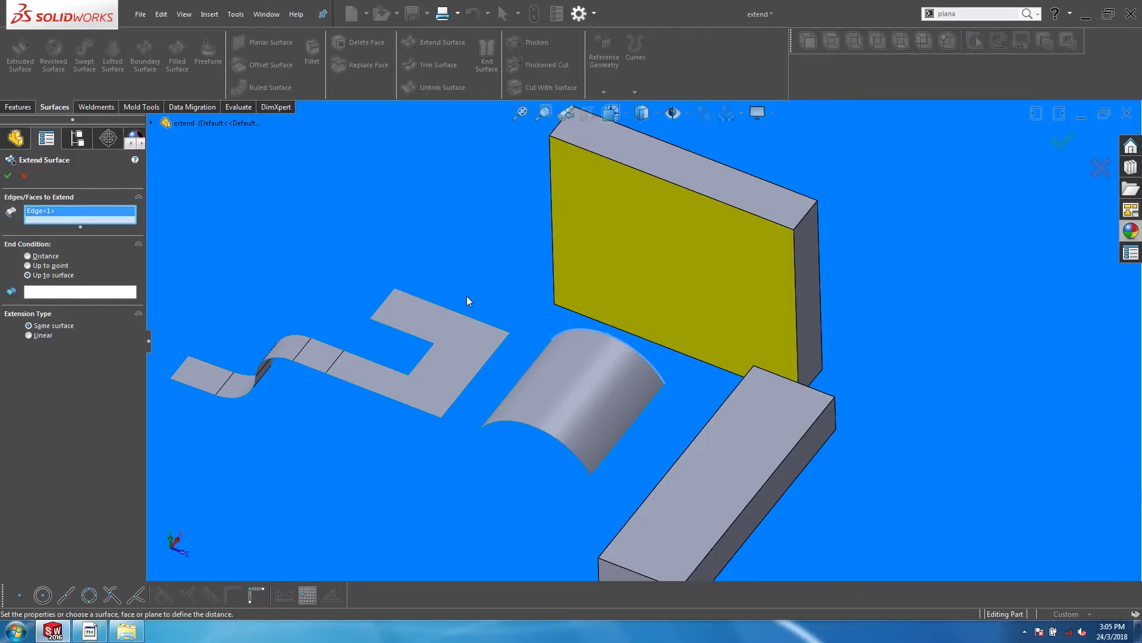
click(123, 291)
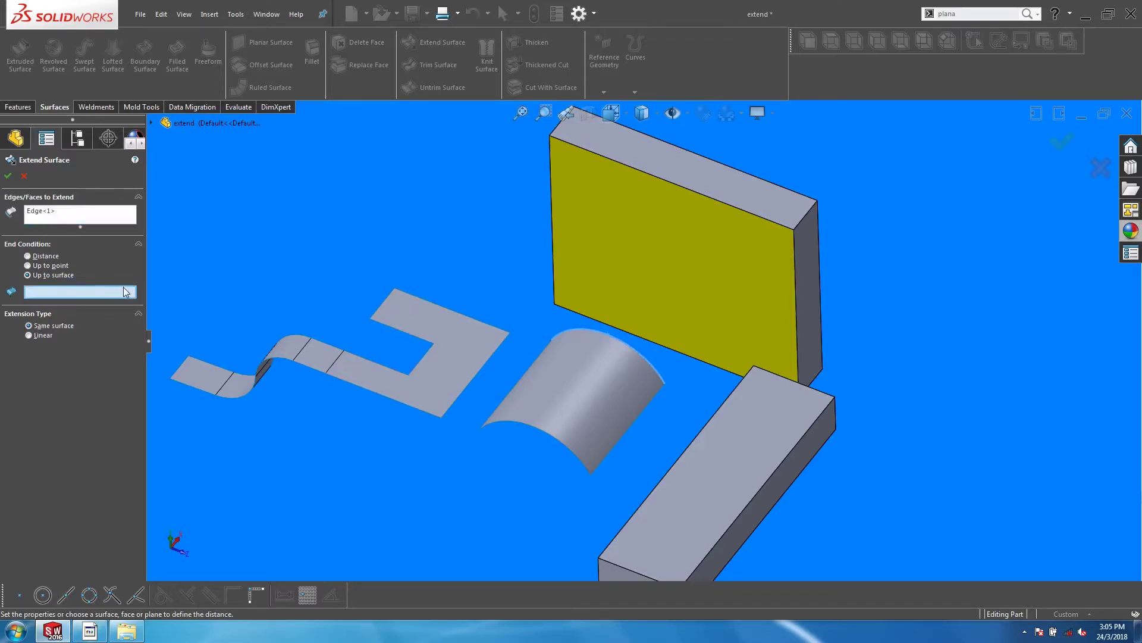
click(621, 277)
key(Return)
middle_drag(430, 266, 540, 315)
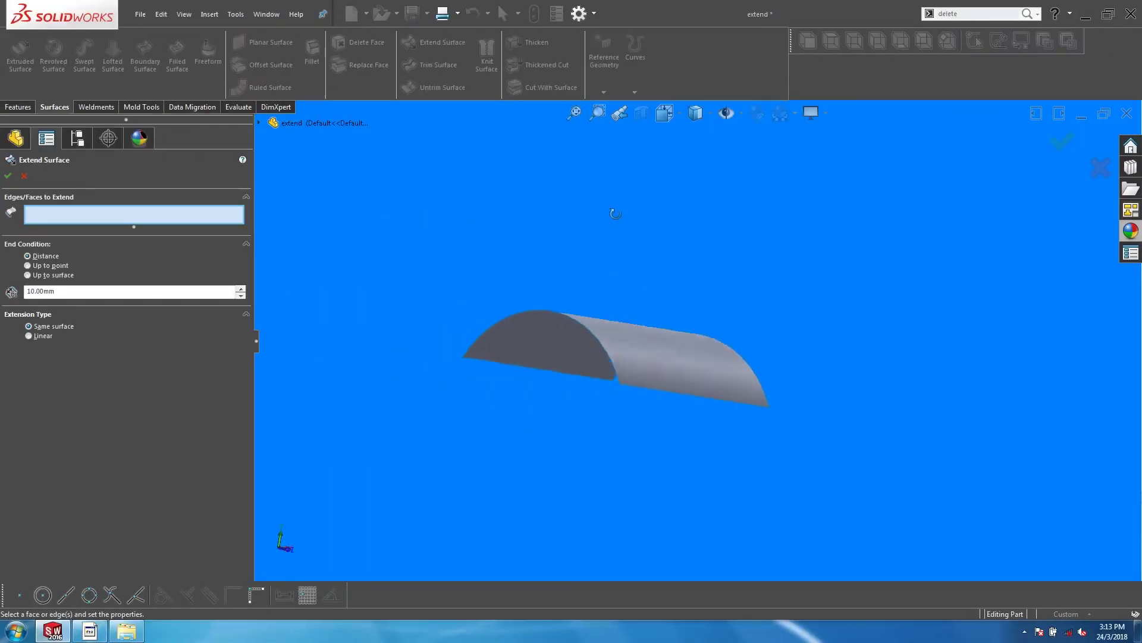
Extend the arched surface's straight lower edge by a distance of 53.50 mm with the Same surface extension type.
mouse_move(616, 214)
middle_down()
mouse_move(669, 324)
mouse_move(663, 250)
mouse_move(638, 357)
middle_up()
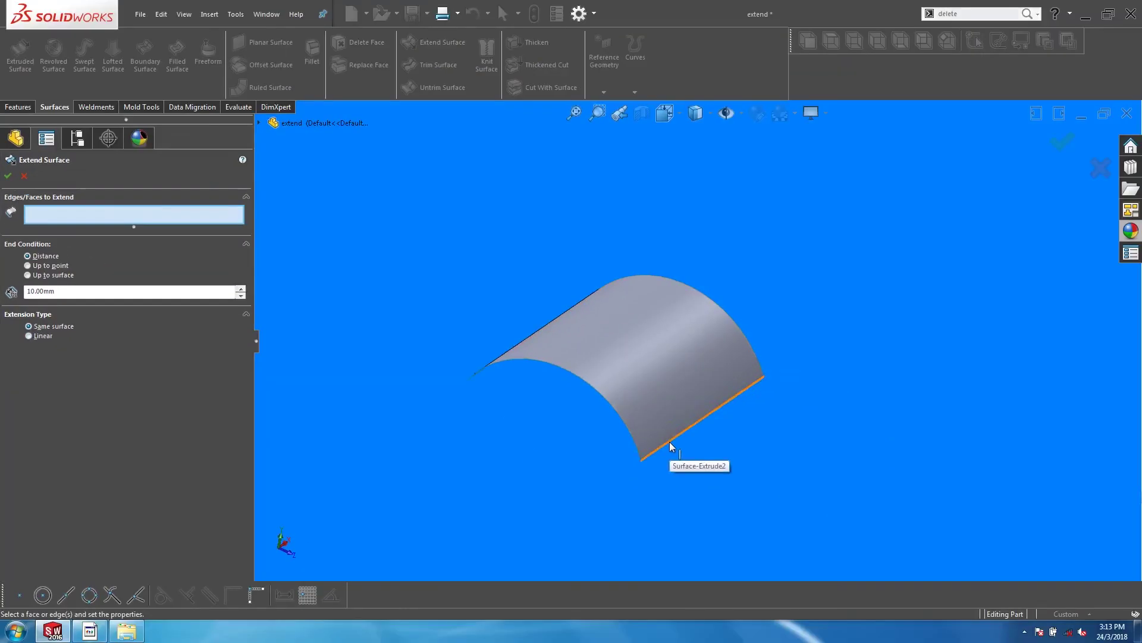
click(671, 450)
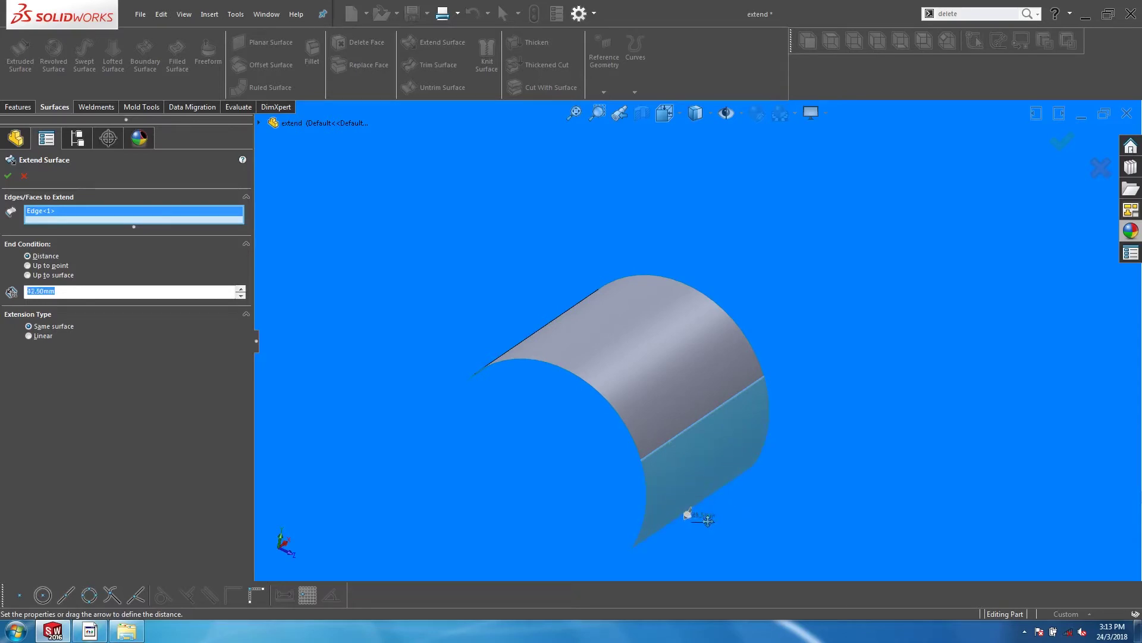
click(1063, 142)
middle_drag(783, 324, 714, 257)
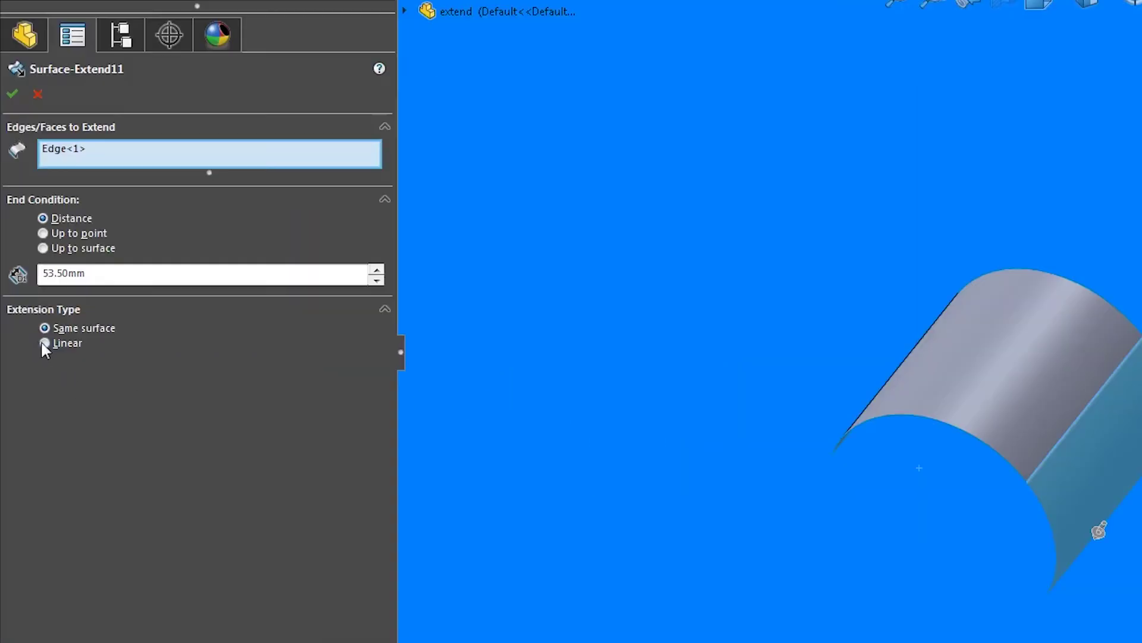
Change the arched surface's edge extension to the Linear extension type.
click(29, 335)
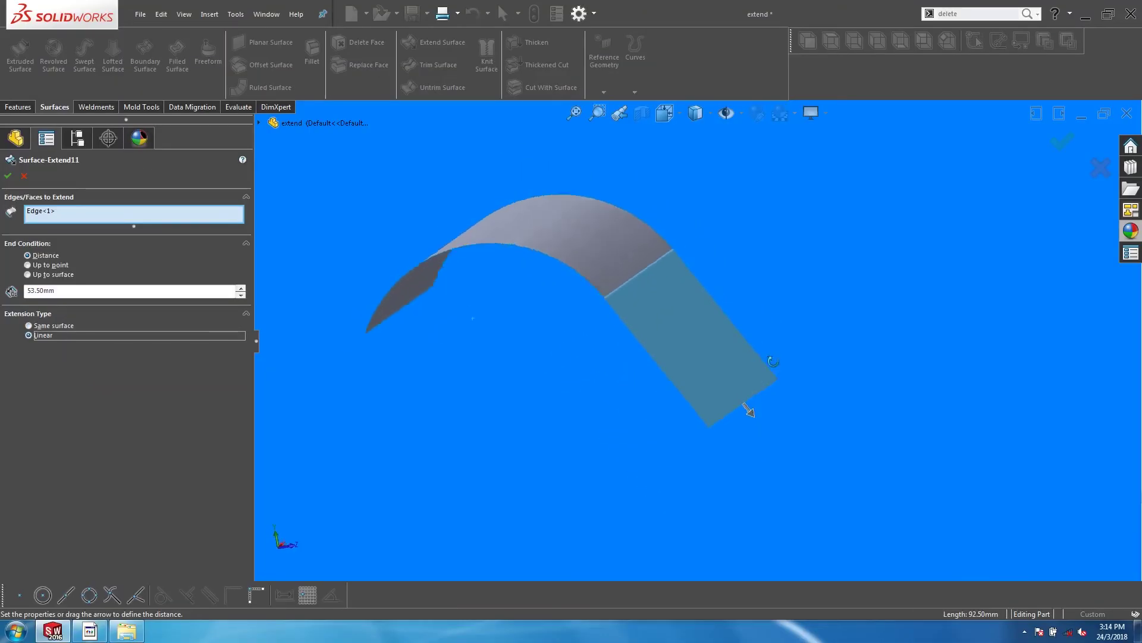
middle_drag(816, 400, 791, 330)
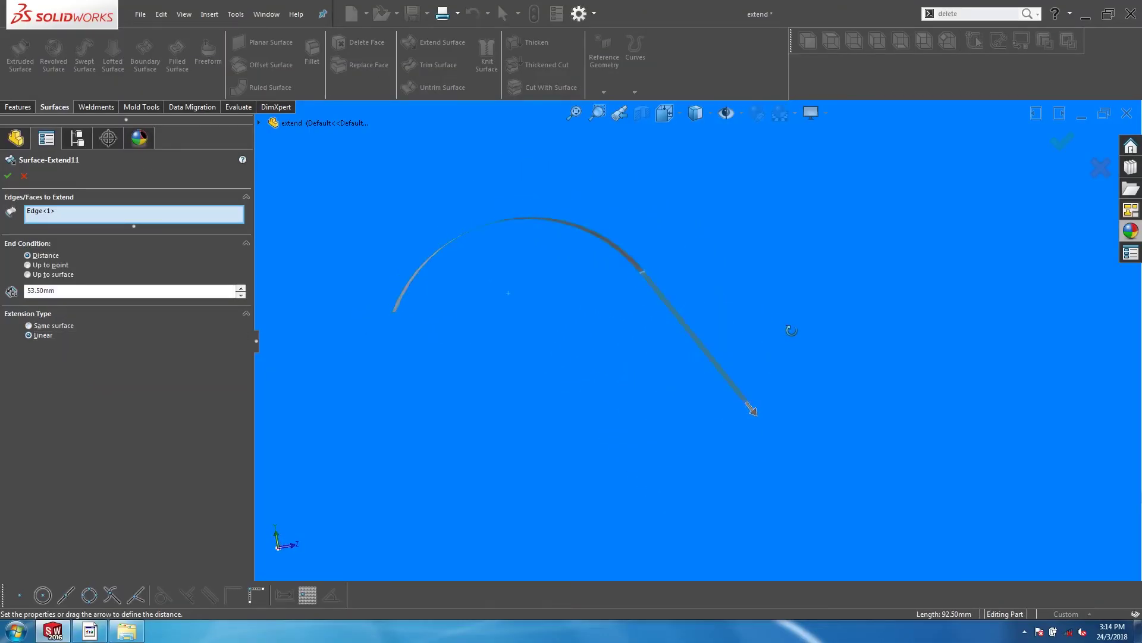
click(1062, 141)
middle_drag(702, 226, 658, 339)
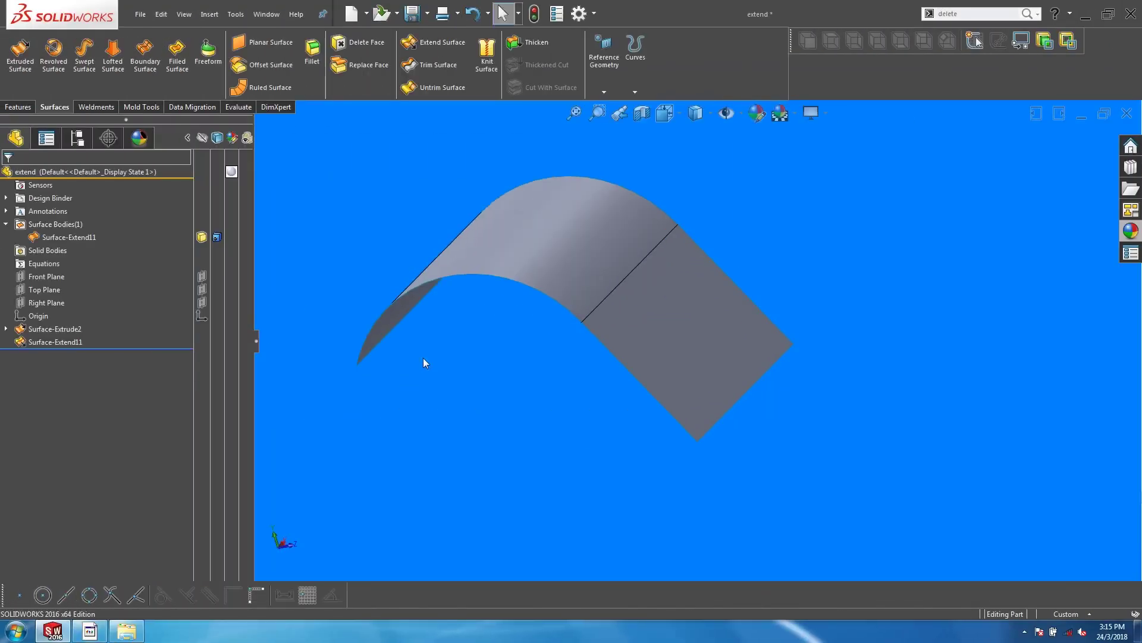
middle_drag(423, 358, 644, 334)
click(644, 333)
click(545, 390)
middle_drag(545, 391, 476, 345)
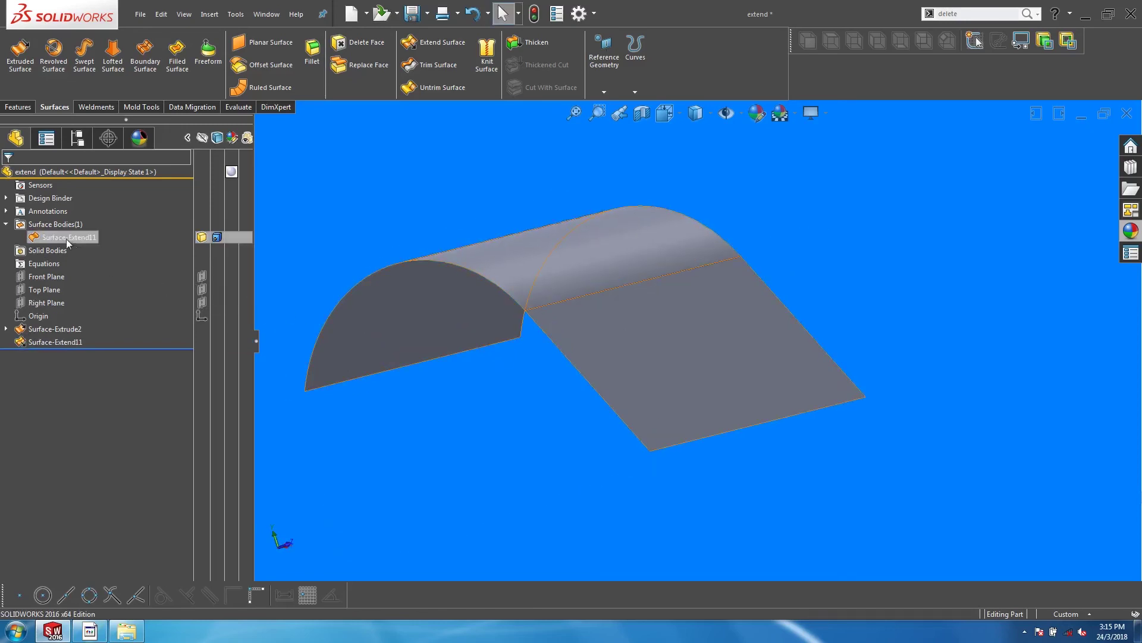